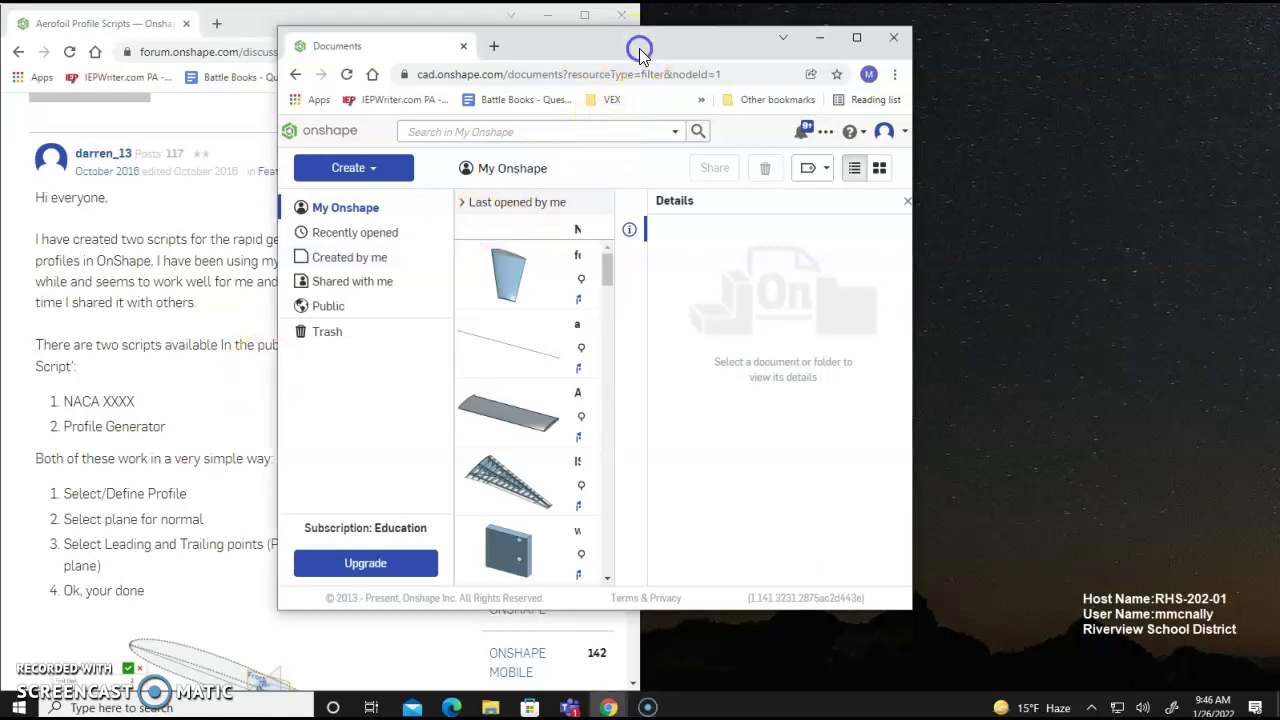
Create a new document named foilB.
double_click(638, 50)
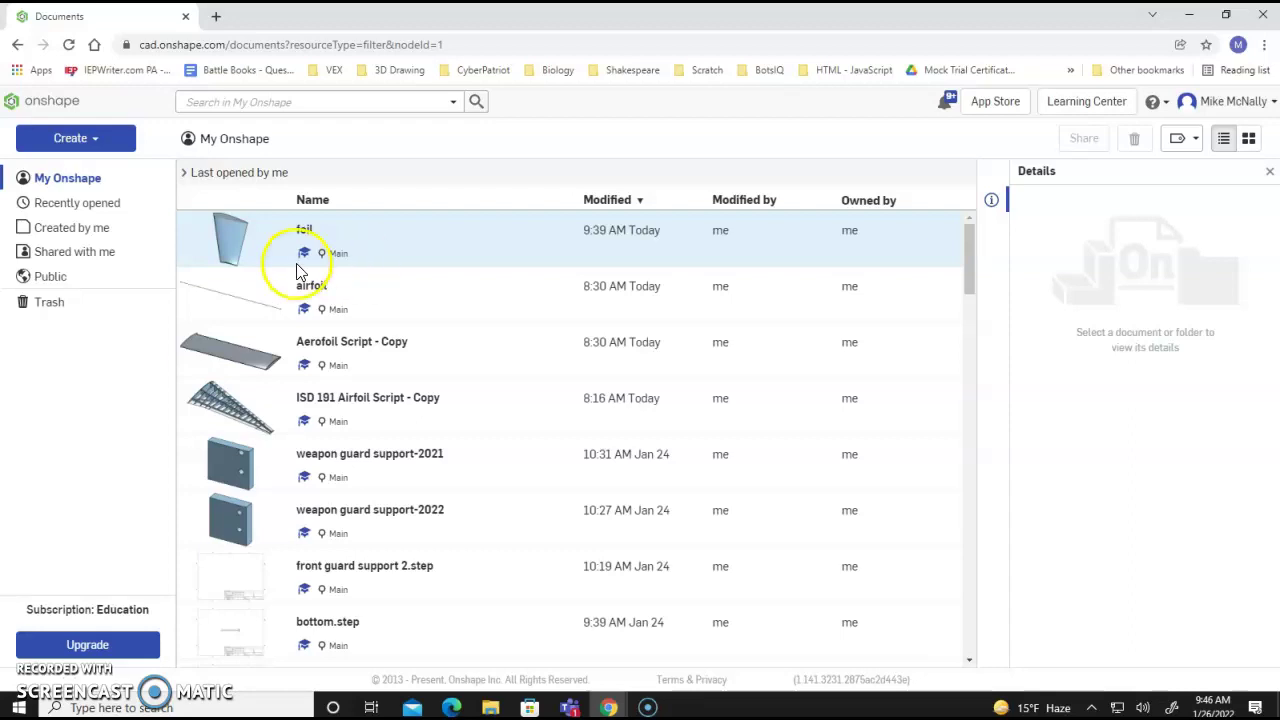
left_click(89, 143)
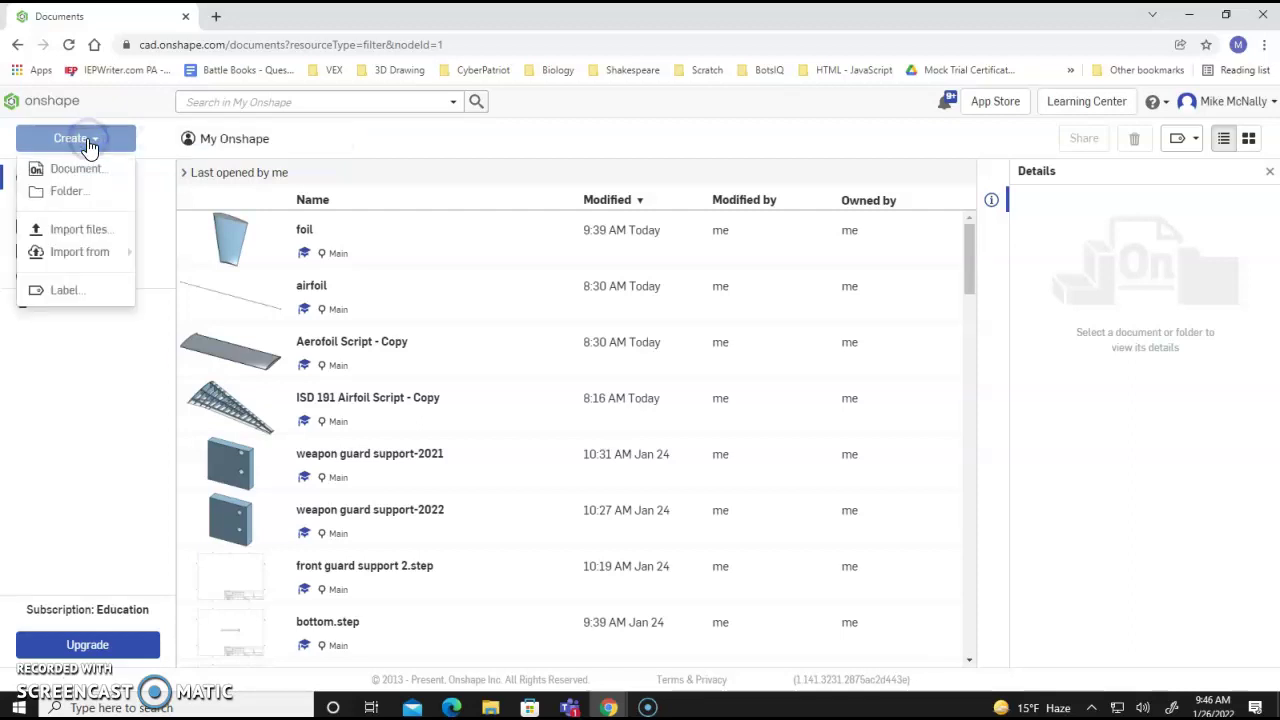
left_click(80, 170)
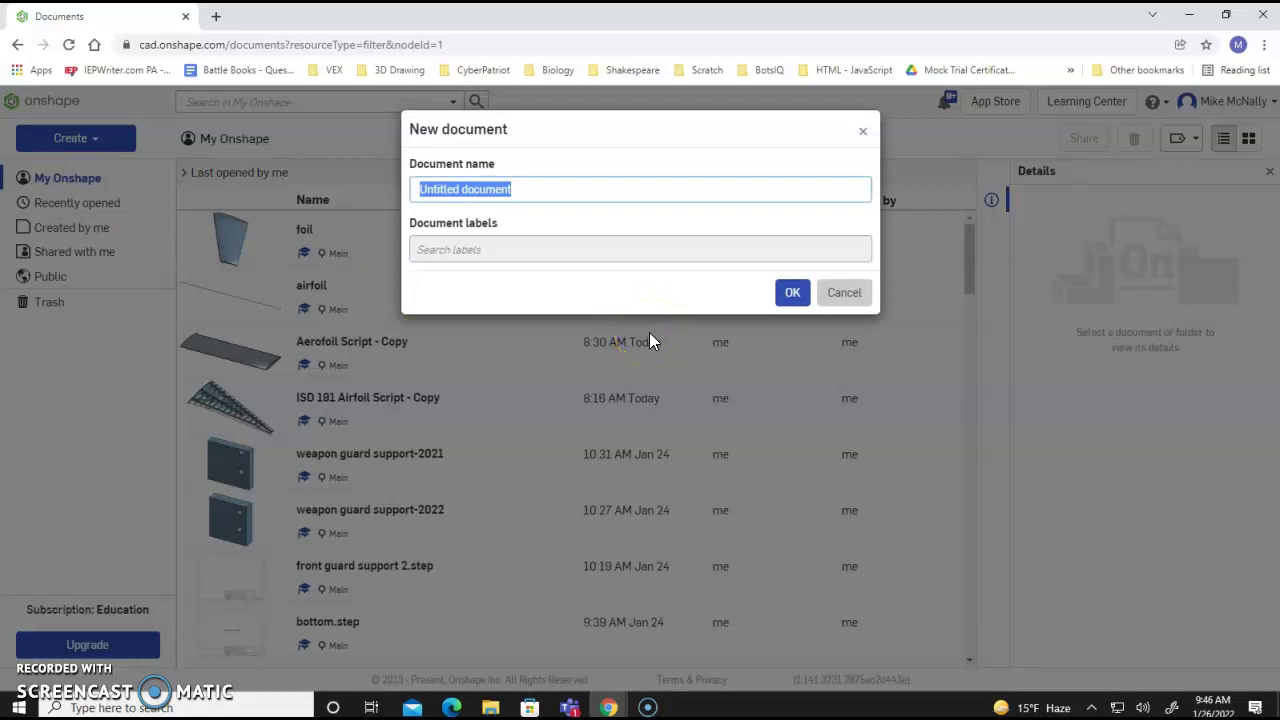
type("foil")
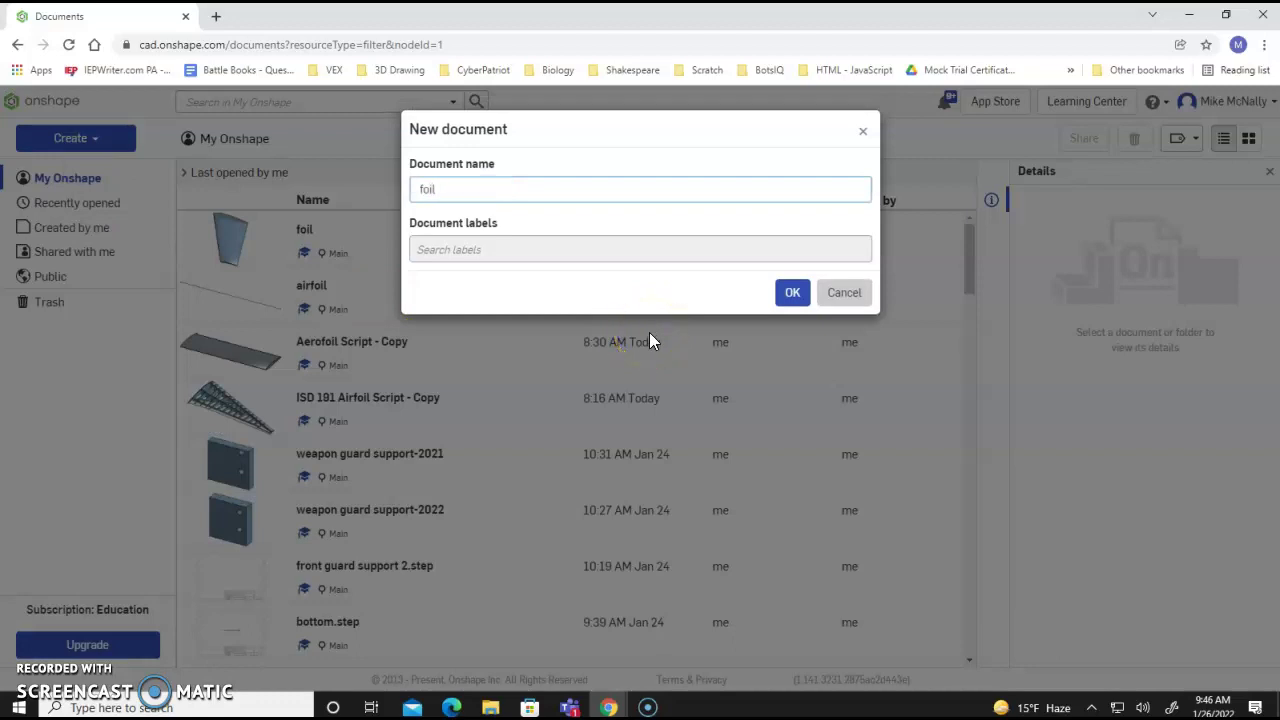
type("B")
left_click(791, 293)
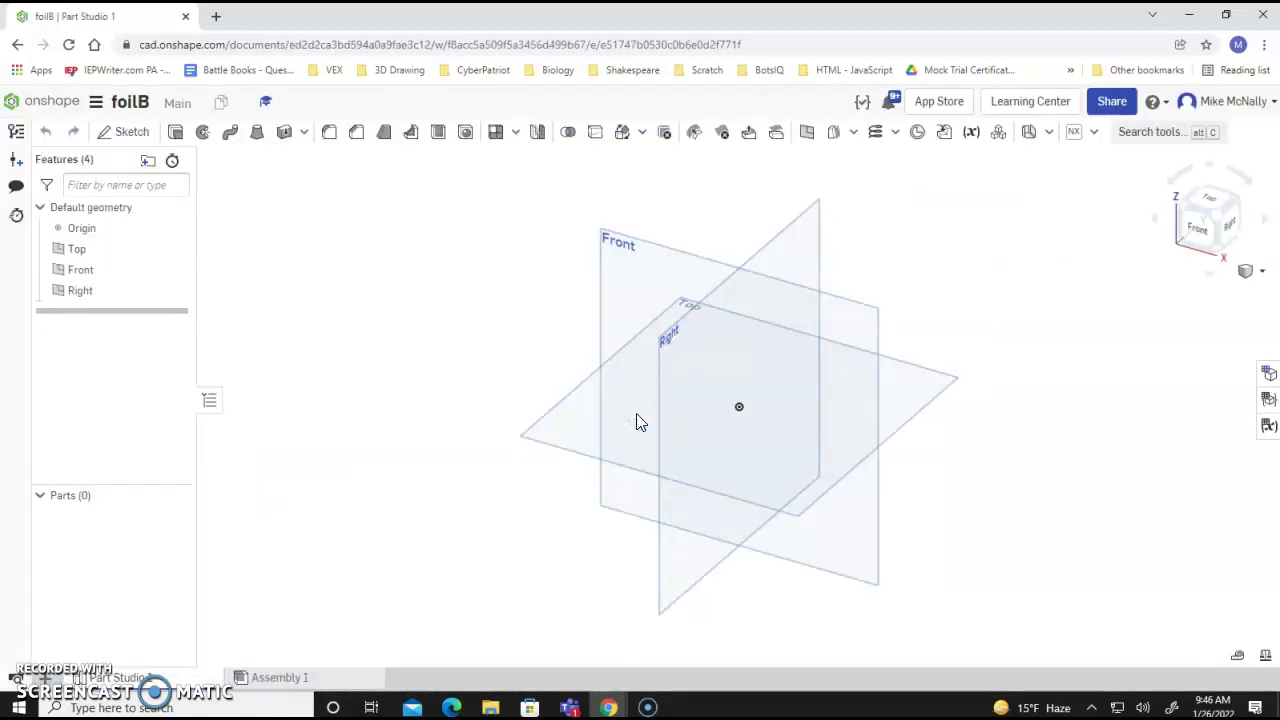
Start a sketch on the Front plane and draw a horizontal line about 2.6 in long above the origin.
left_click(1199, 230)
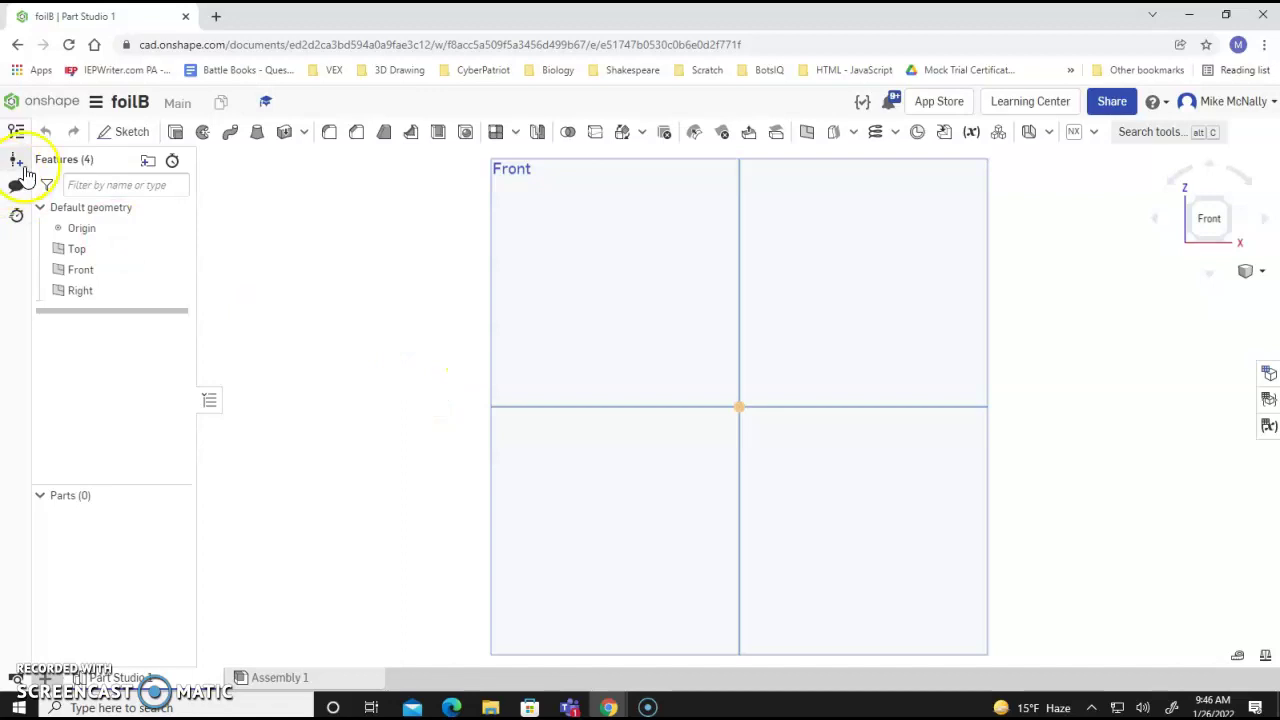
left_click(124, 132)
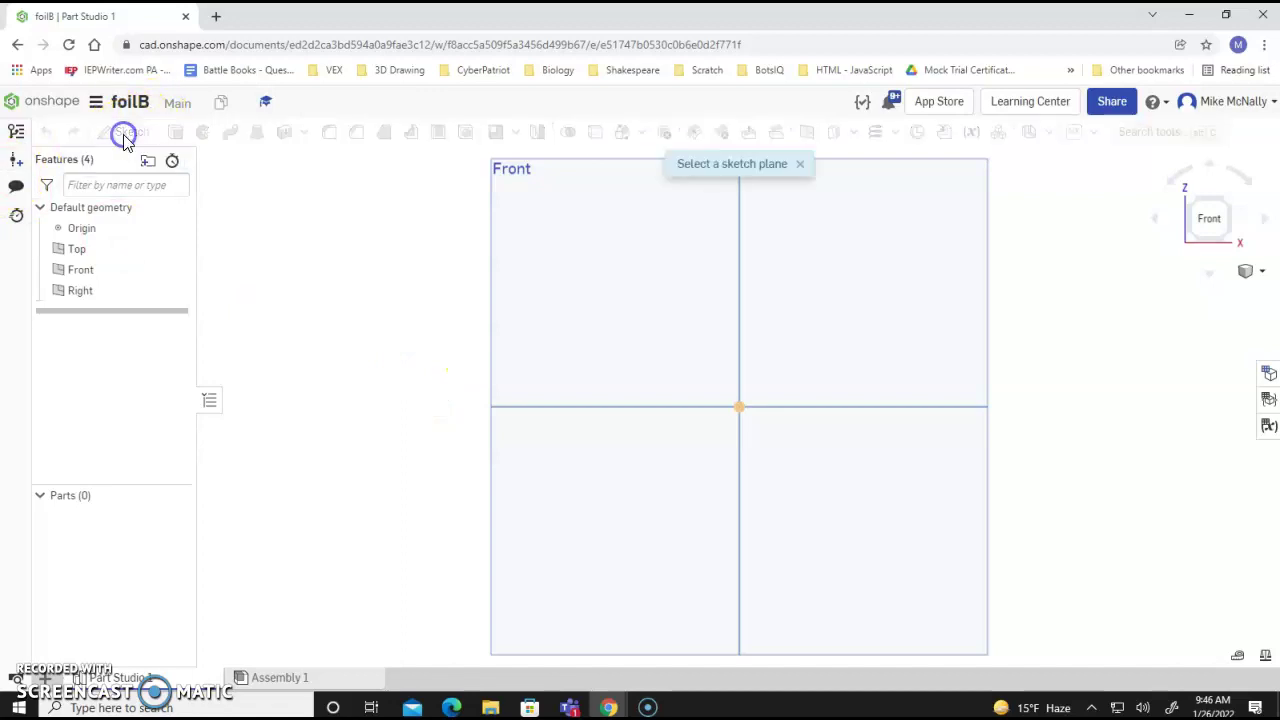
left_click(603, 291)
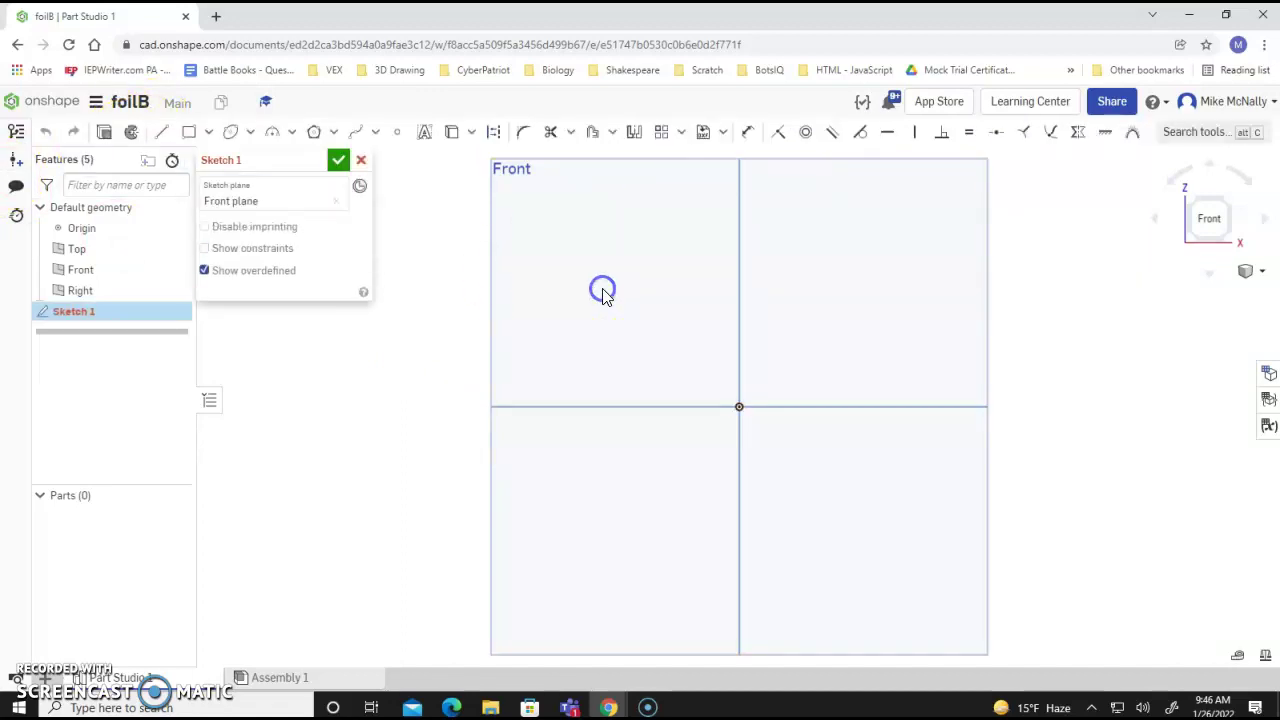
left_click(162, 133)
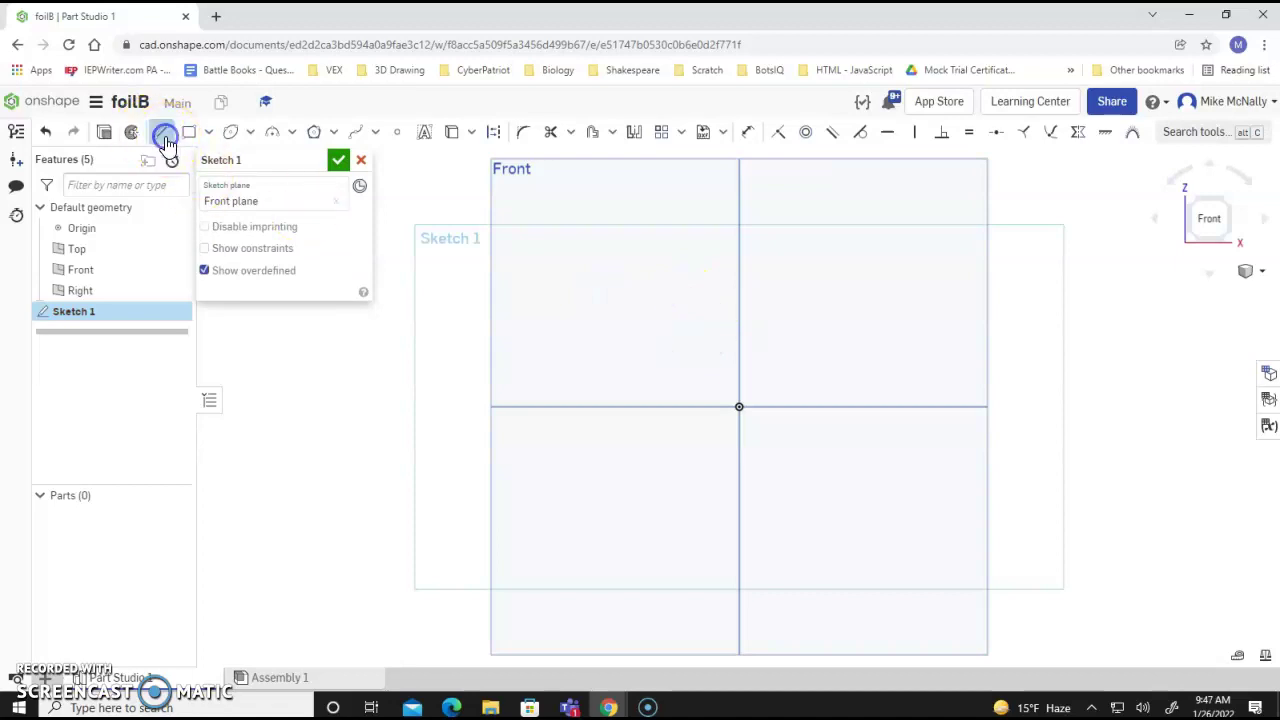
left_click(622, 324)
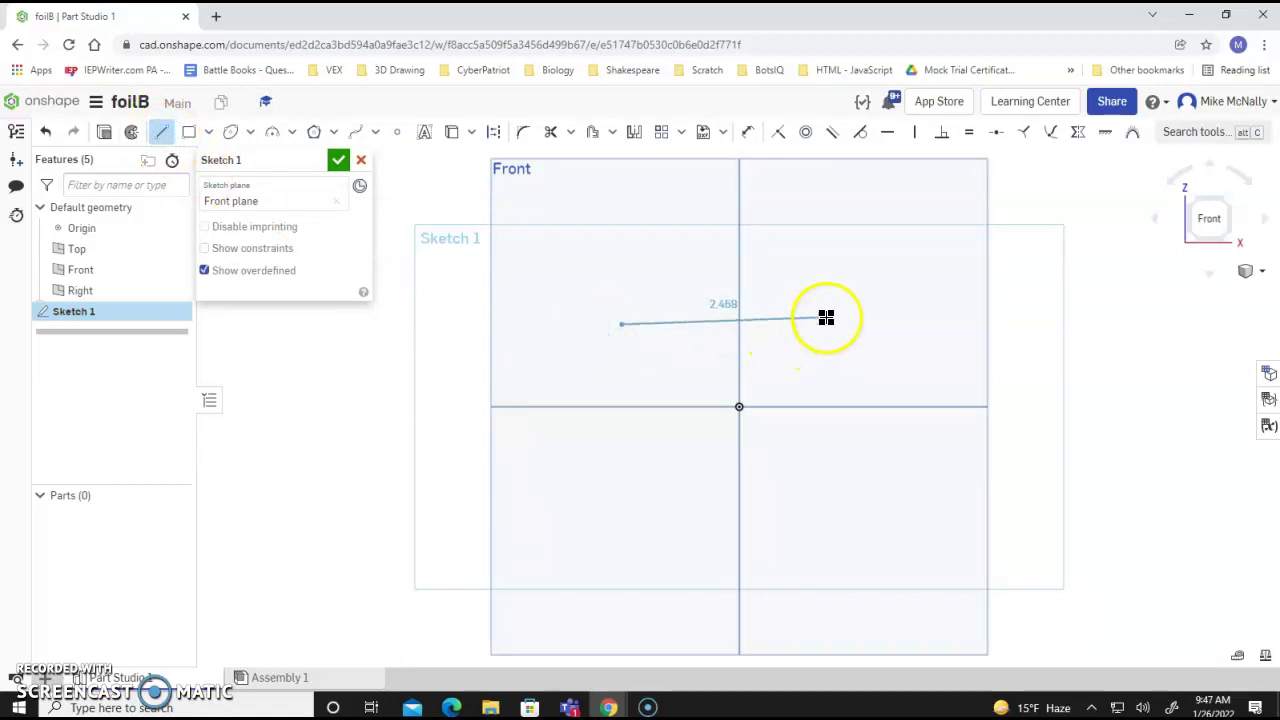
left_click_drag(826, 318, 713, 157)
key("Escape")
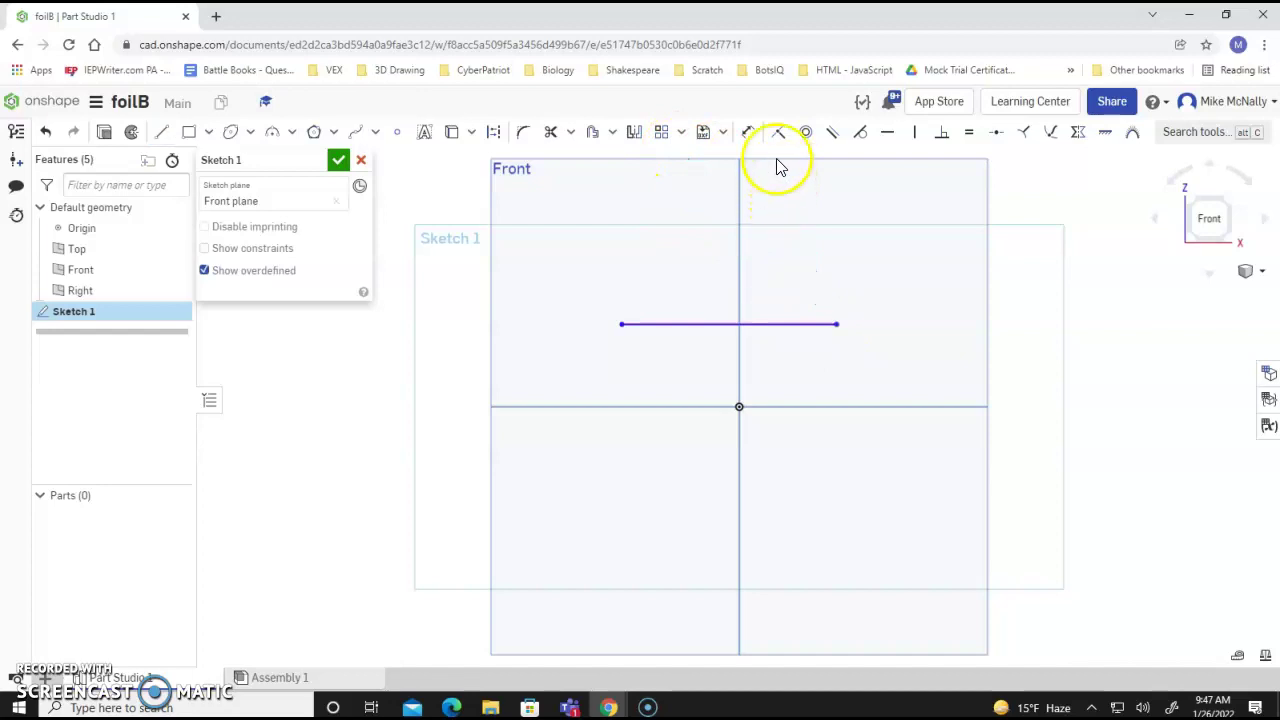
Dimension the horizontal line to 2 in and finish the sketch.
left_click(746, 136)
left_click(696, 325)
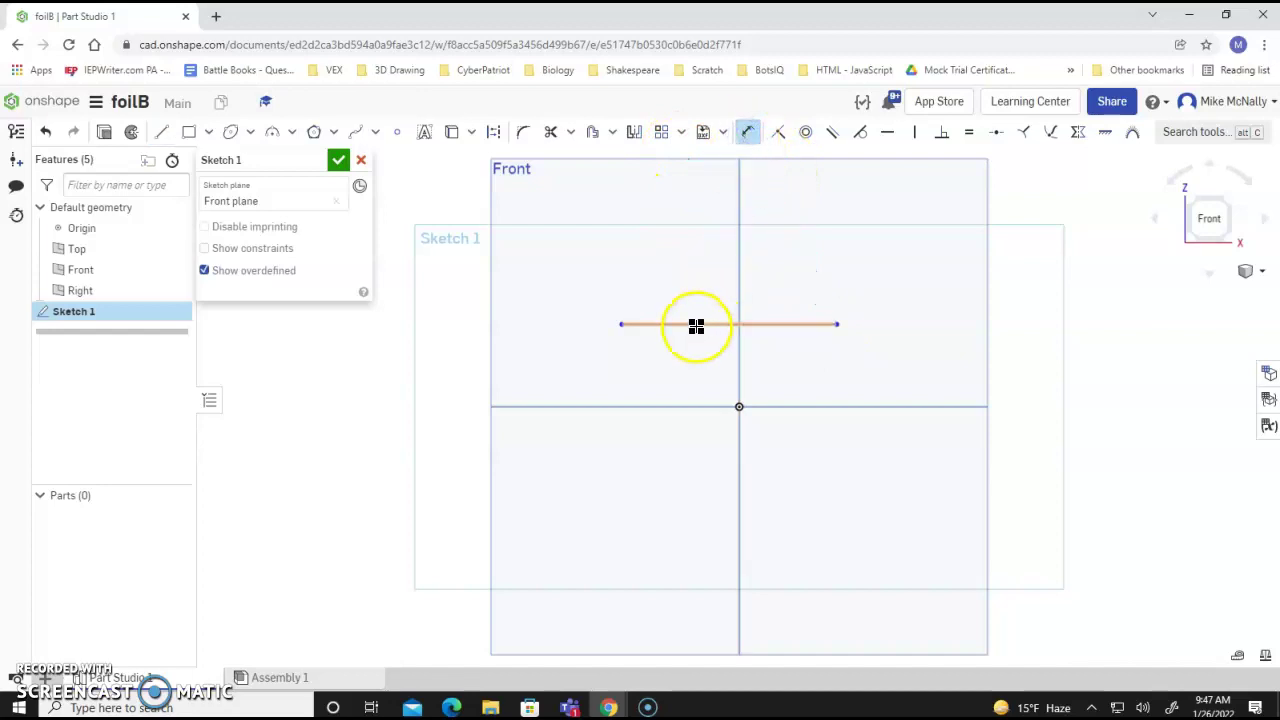
left_click(696, 325)
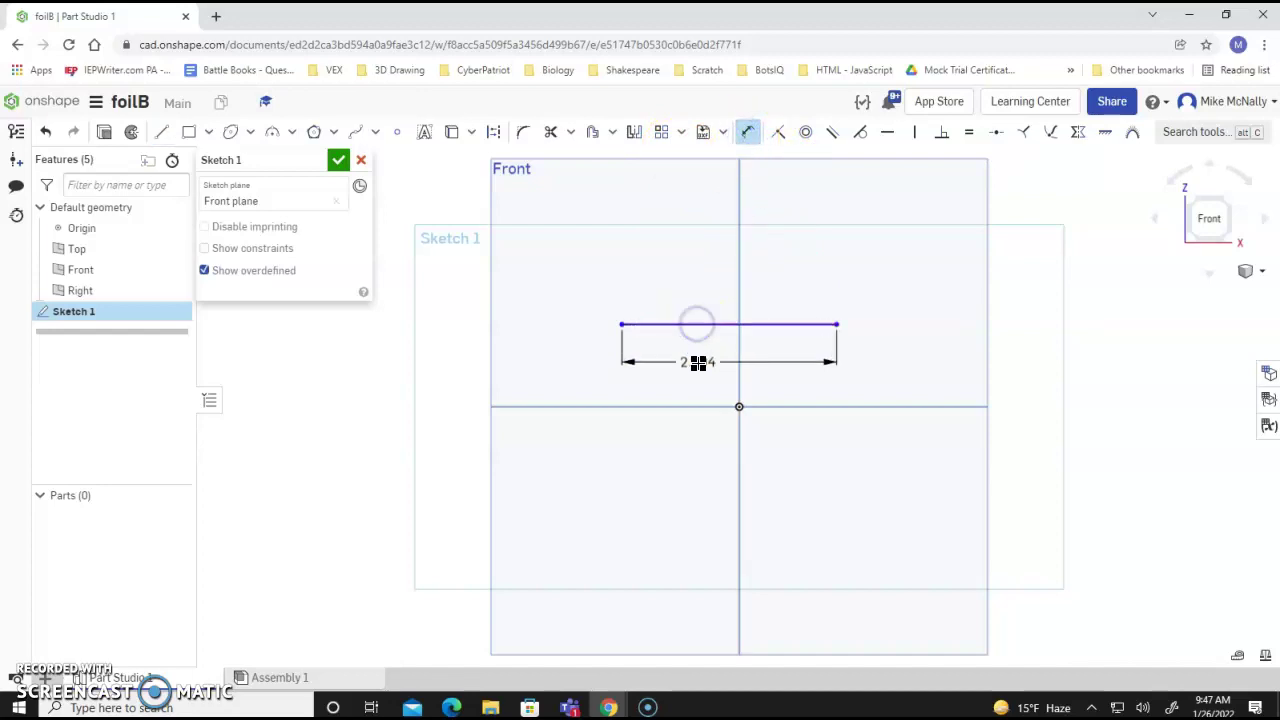
left_click(697, 363)
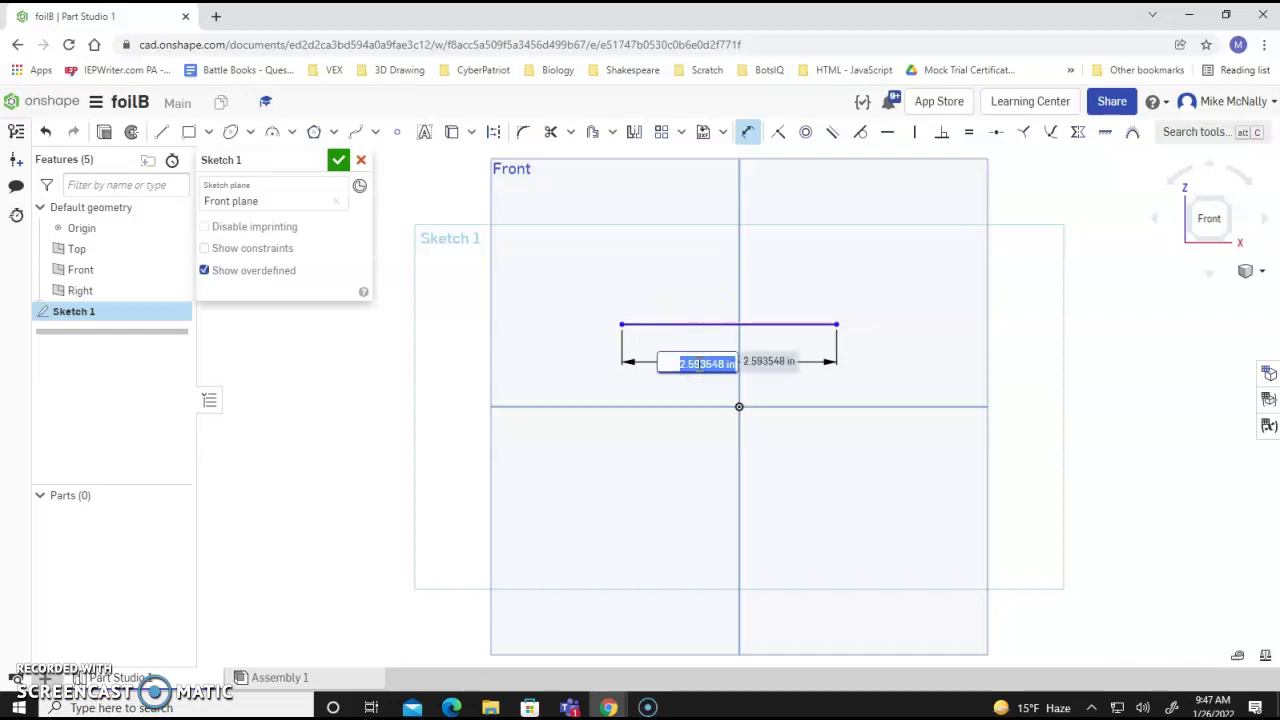
type("2")
key("Return")
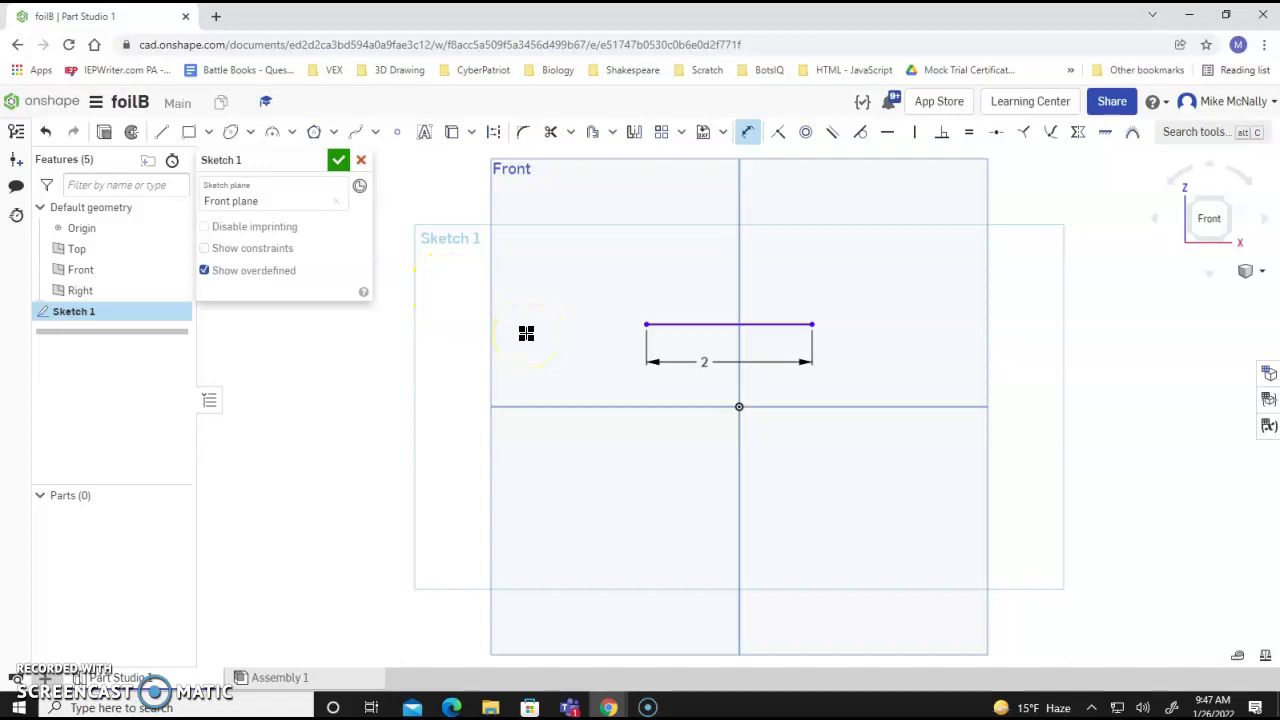
left_click(337, 163)
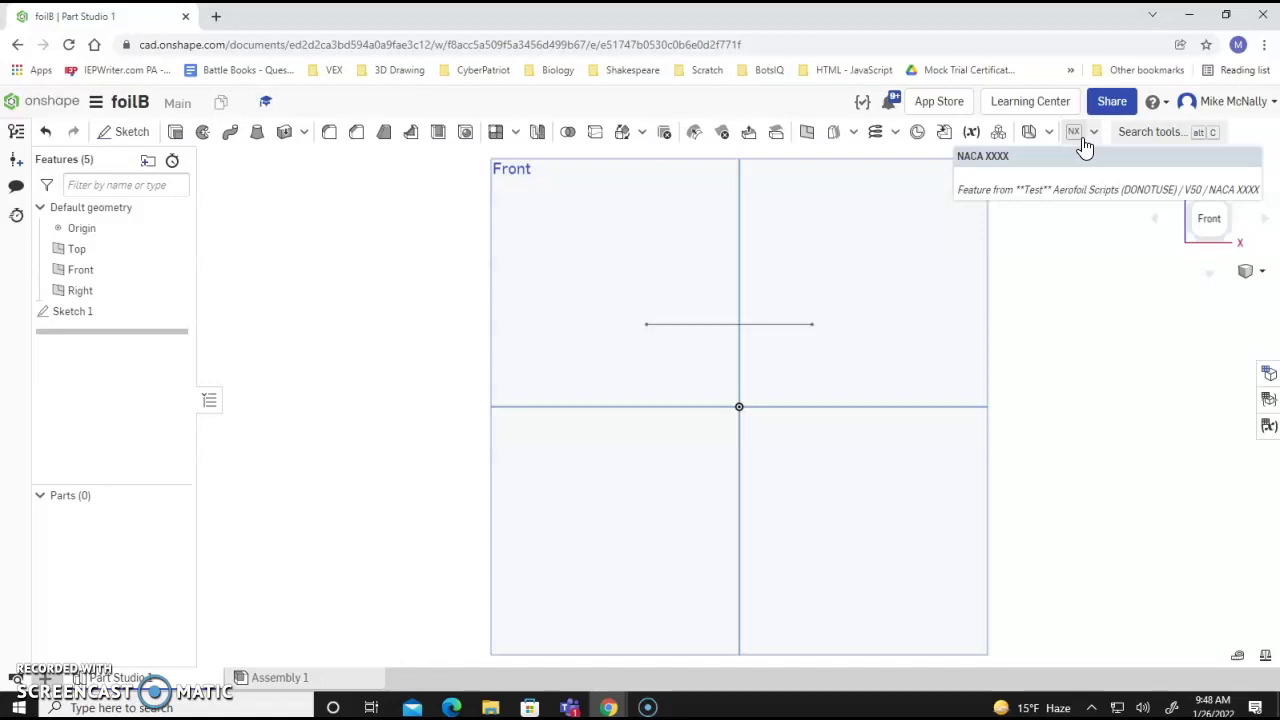
Start a NACA XXXX feature and set its first digit to 2 and second digit to 4.
left_click(1076, 134)
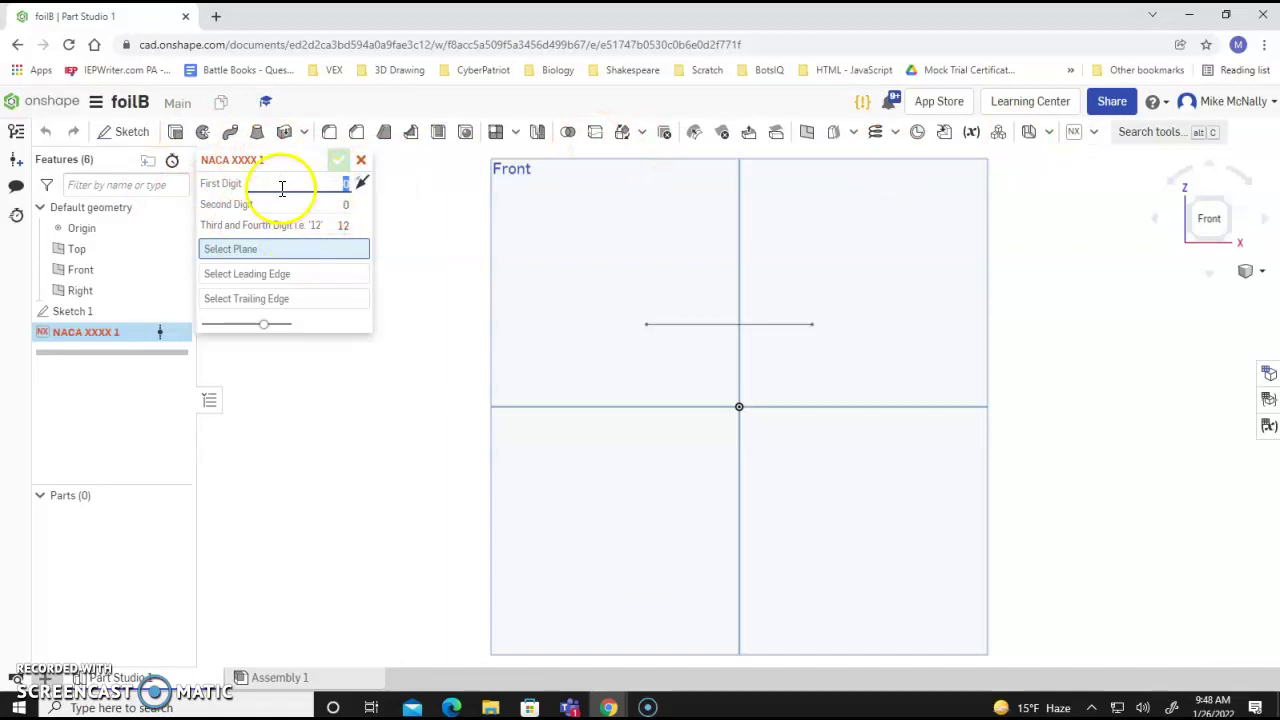
left_click(314, 180)
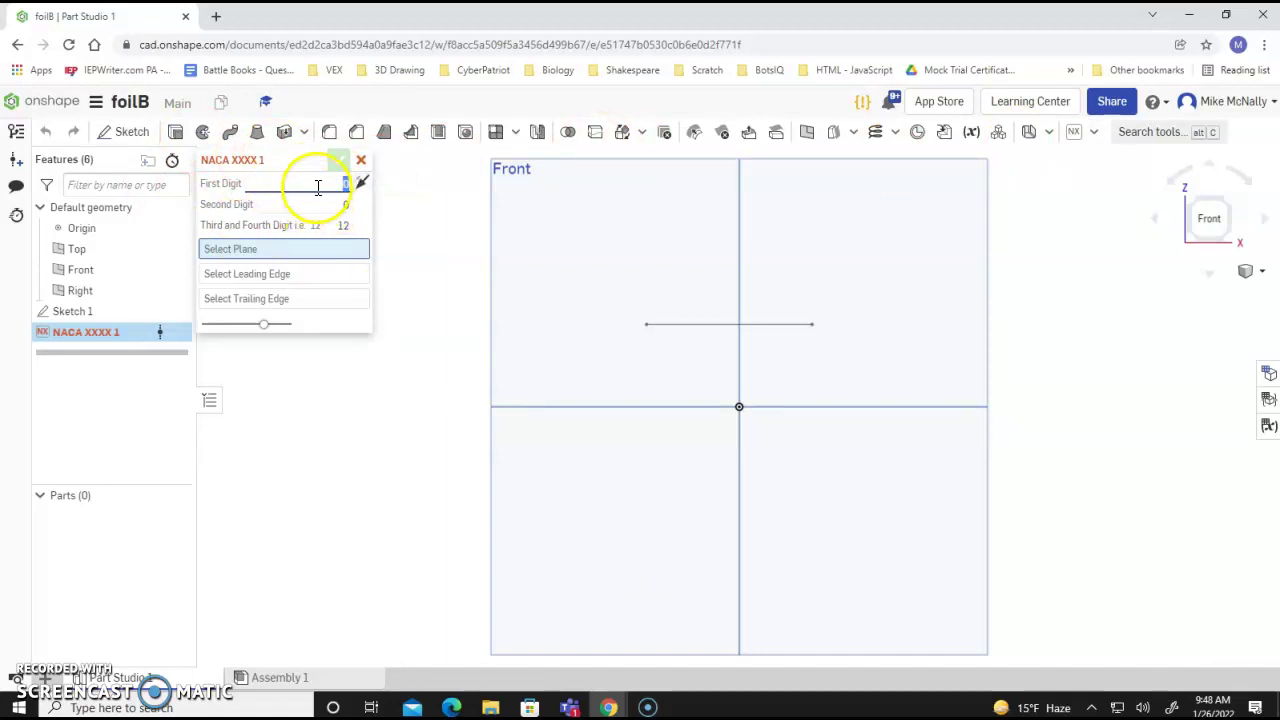
left_click(292, 205)
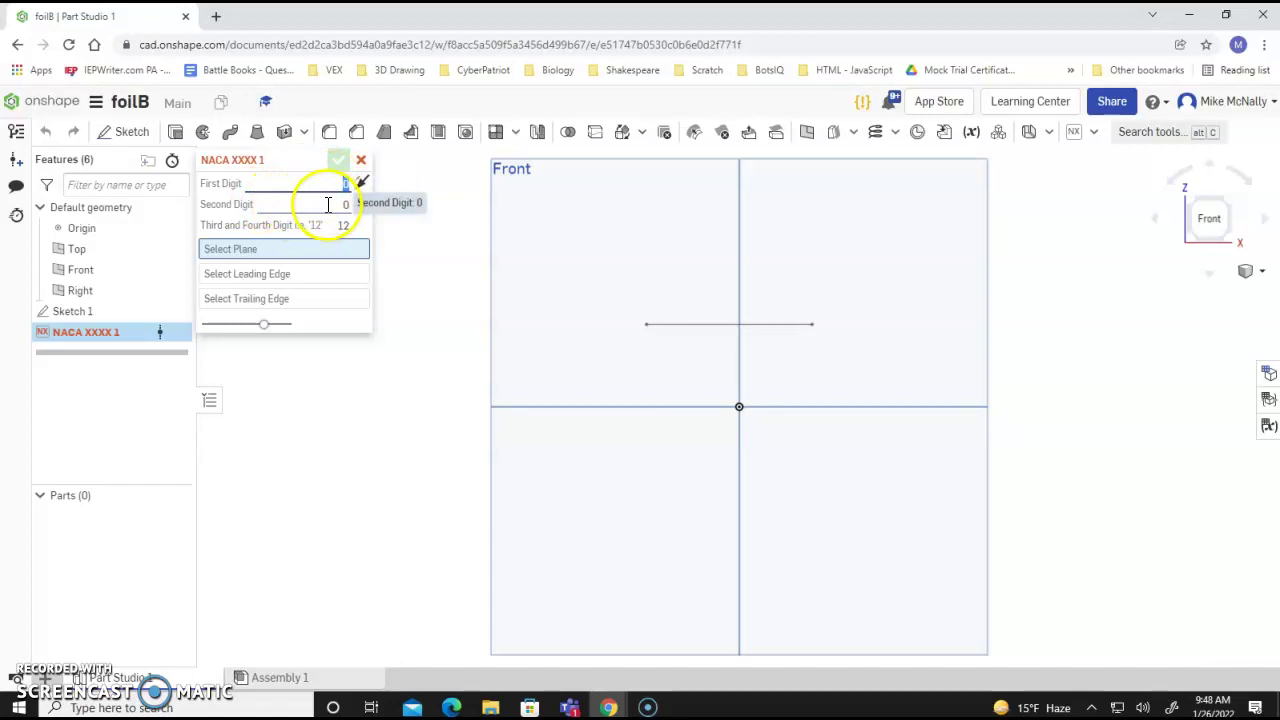
left_click(347, 204)
left_click(295, 248)
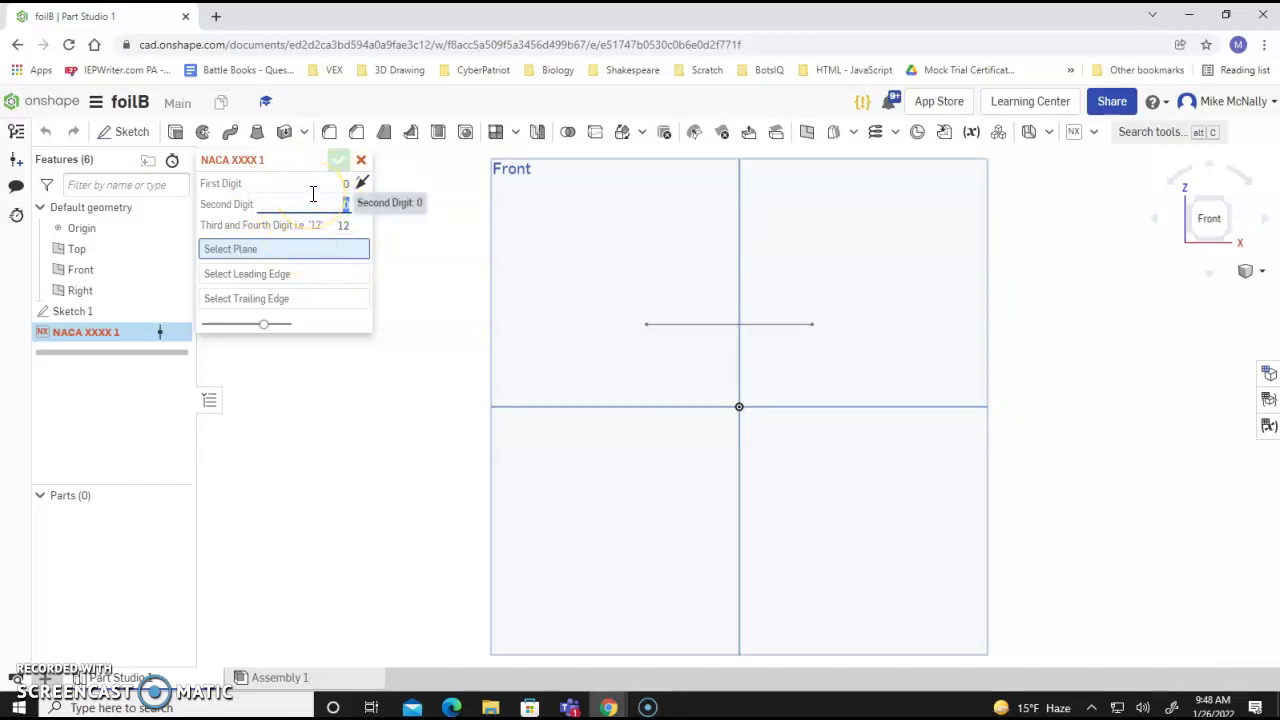
left_click(338, 182)
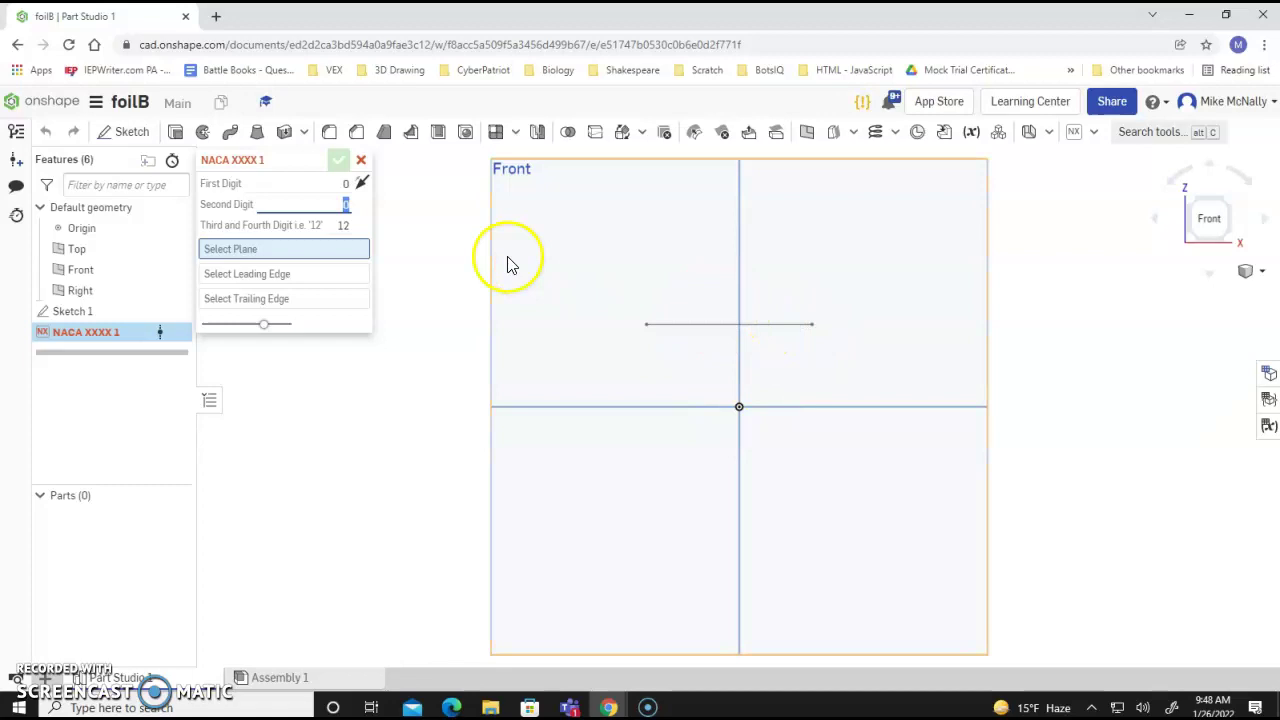
left_click(345, 183)
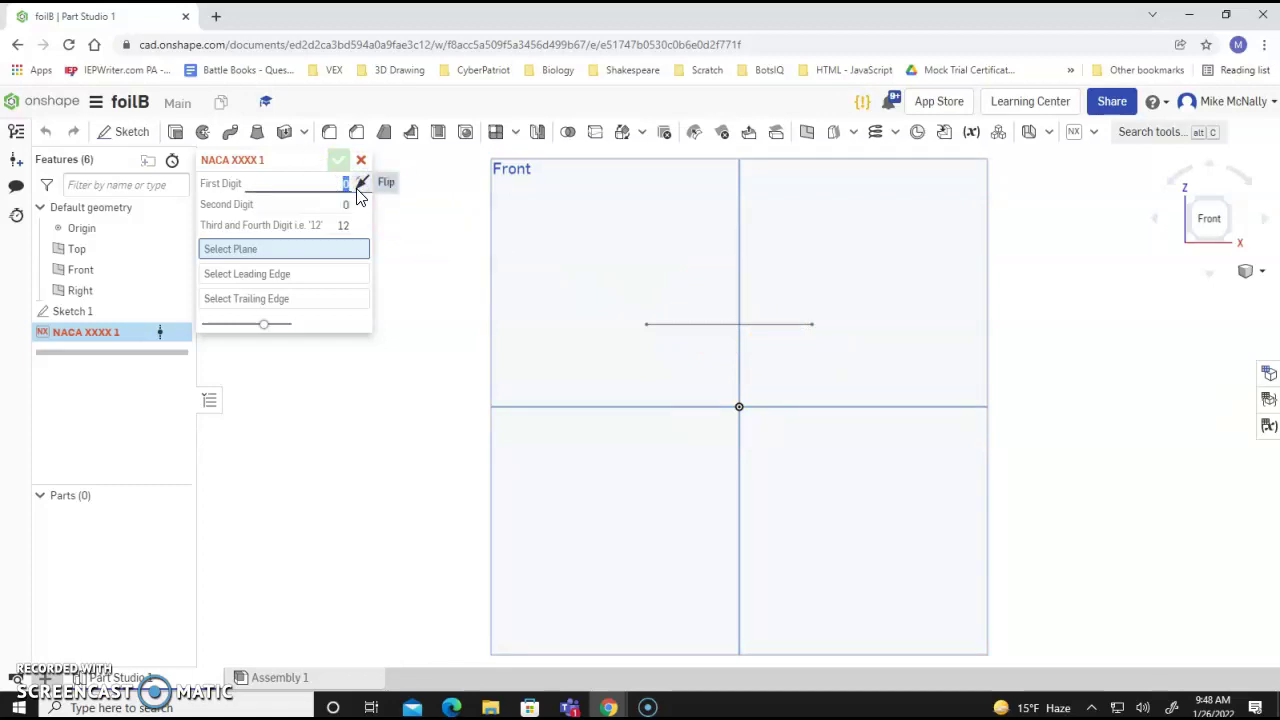
type("2")
left_click(354, 205)
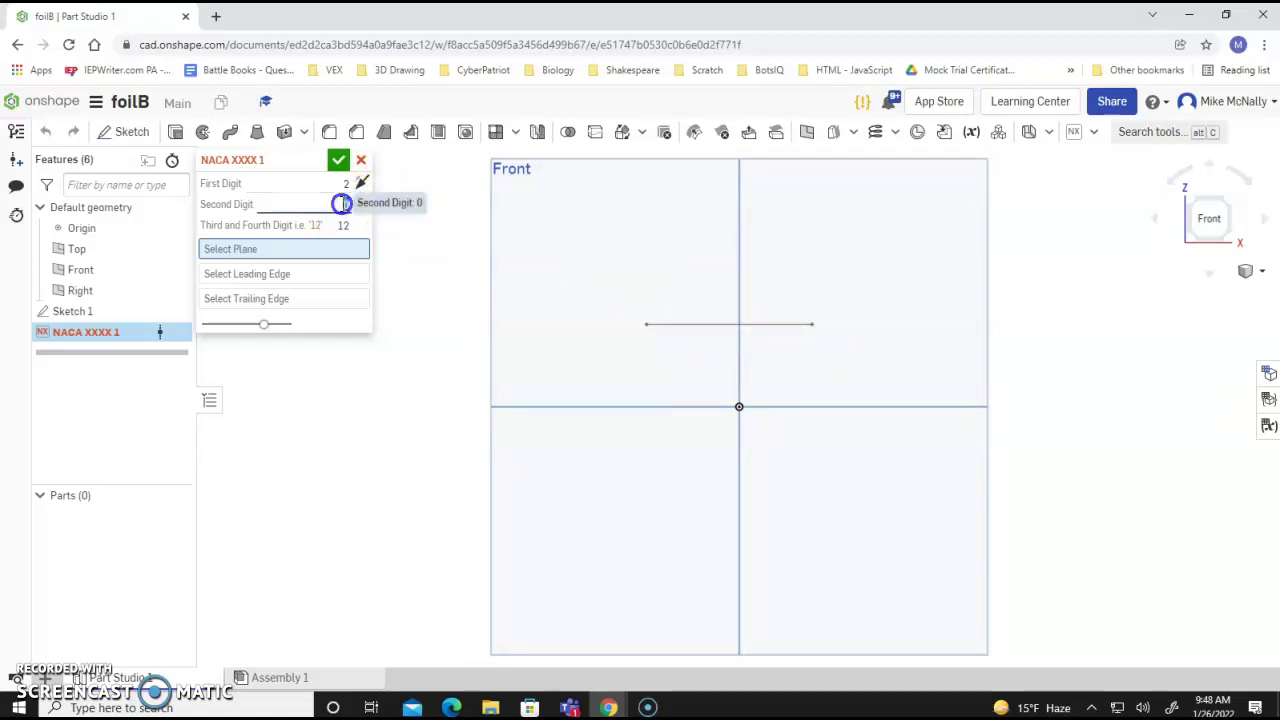
type("4")
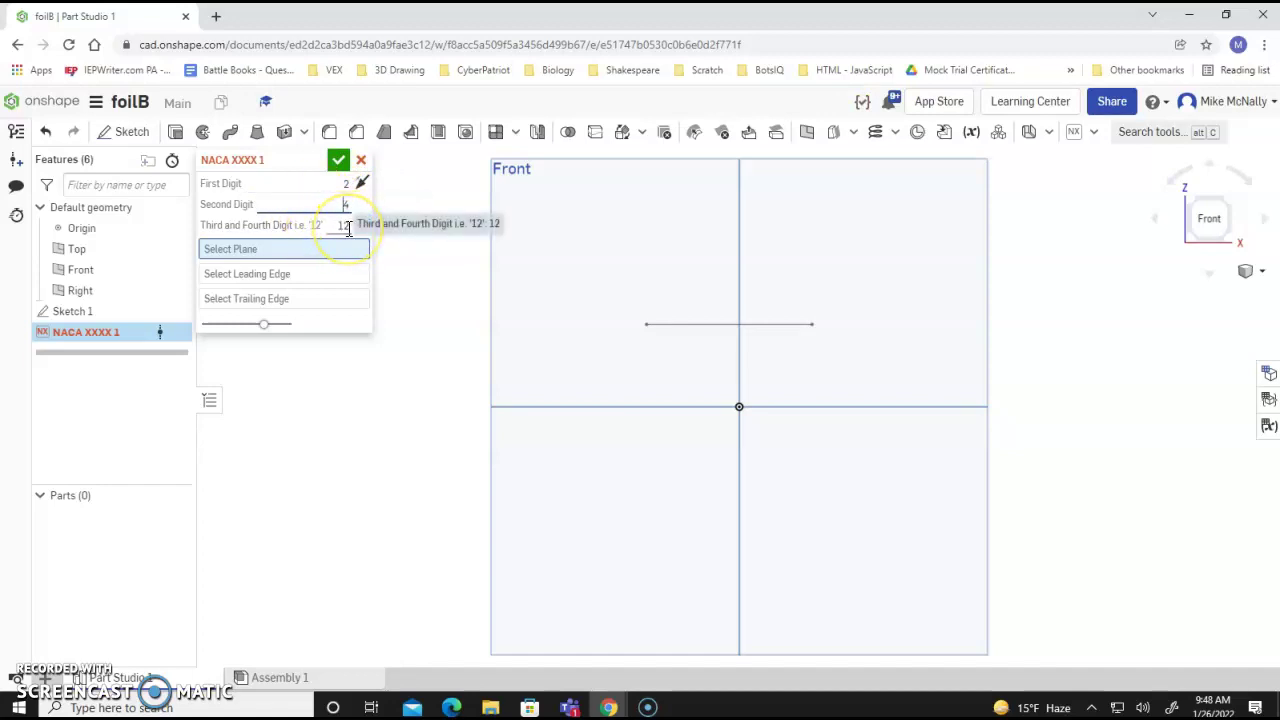
Assign the Front plane to the airfoil, with the line's left endpoint as leading edge and right endpoint as trailing edge.
left_click(262, 252)
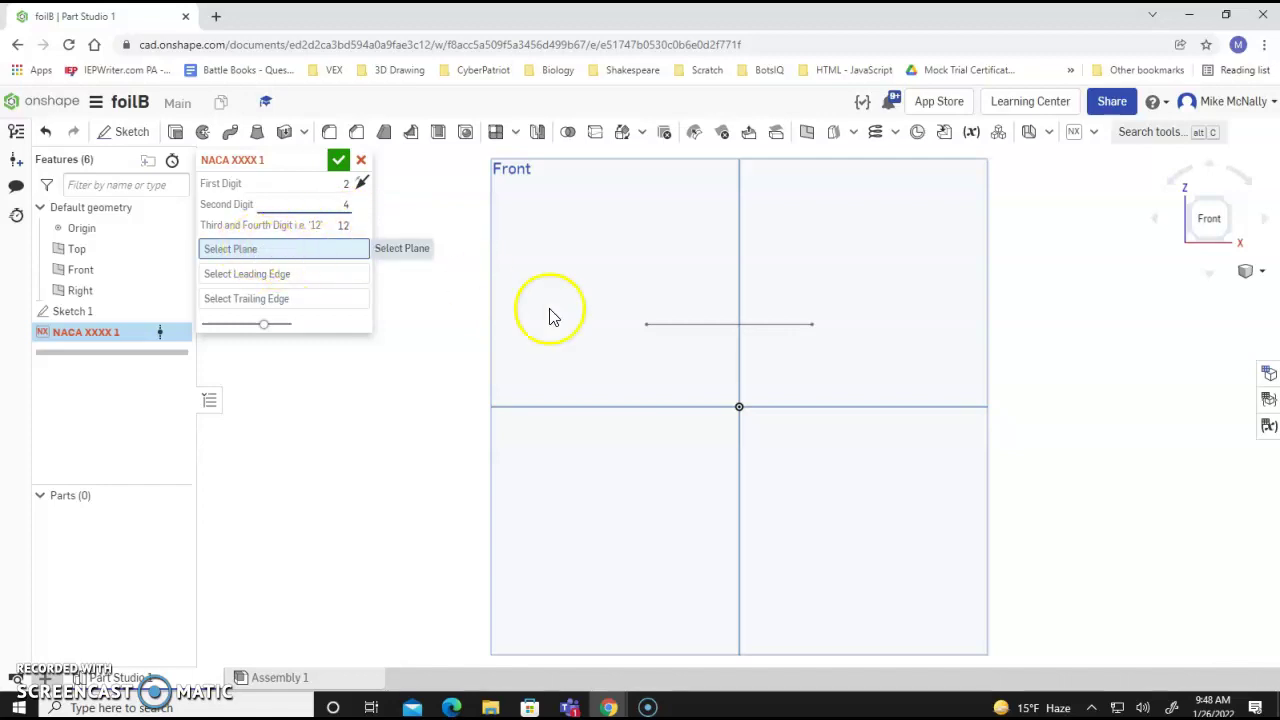
left_click(714, 330)
left_click(714, 330)
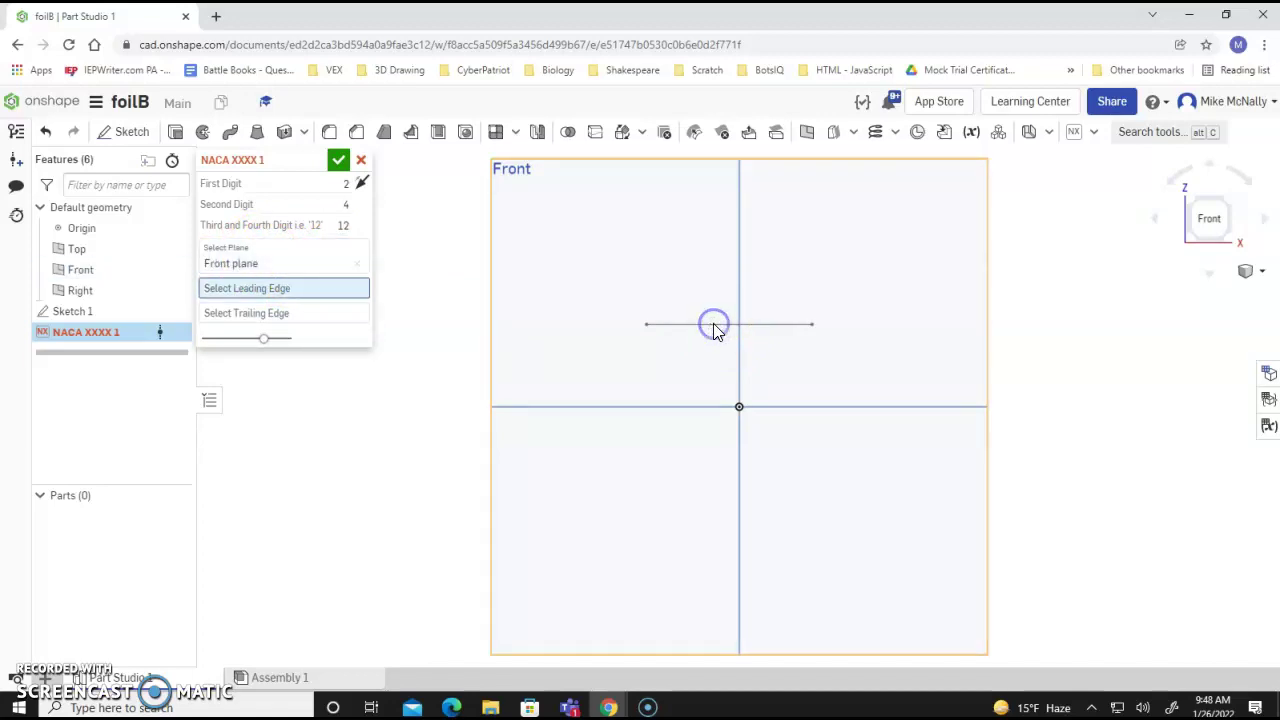
left_click(647, 325)
left_click(325, 330)
left_click(628, 345)
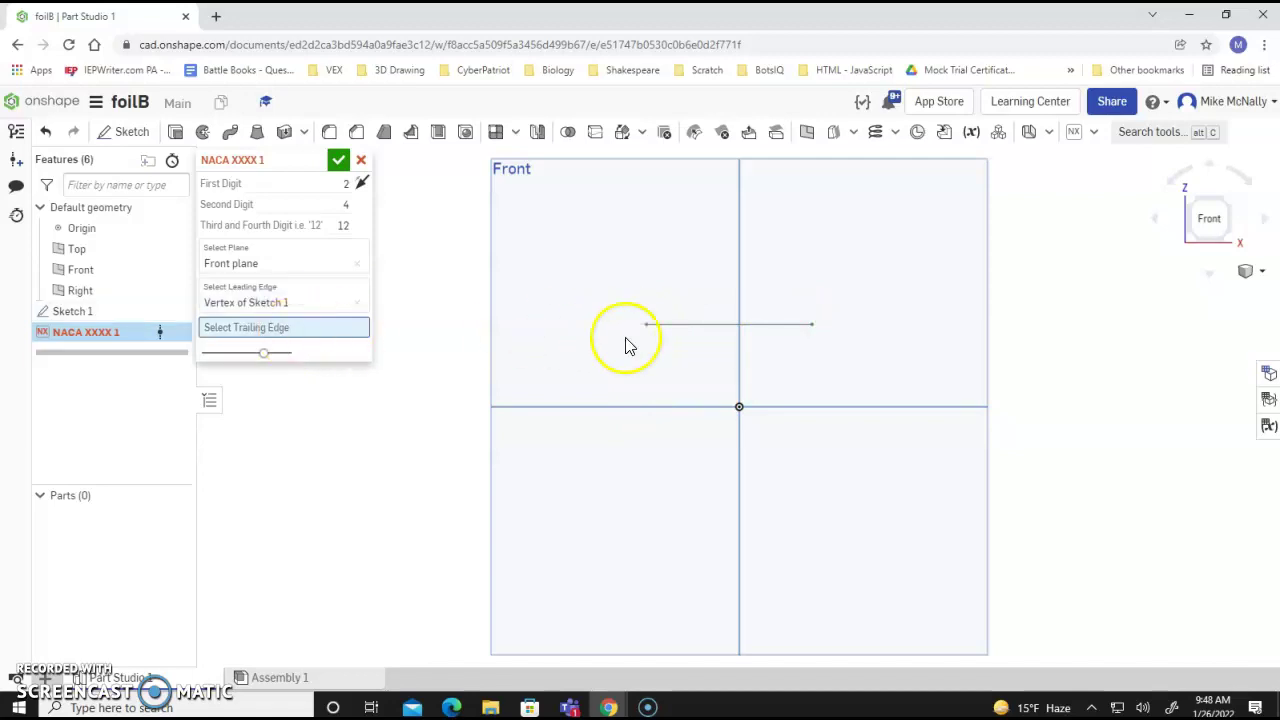
left_click(812, 326)
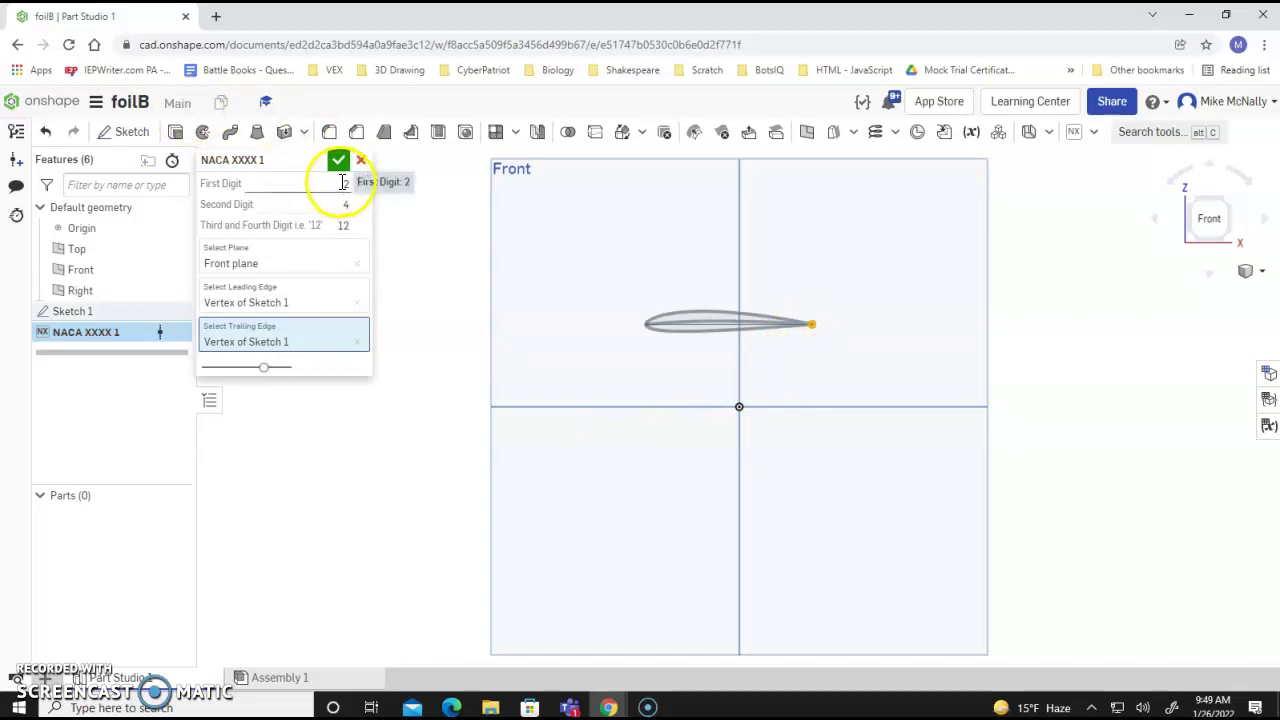
Try other first-digit values for the NACA airfoil, including 15, to compare the profile's camber.
left_click(342, 183)
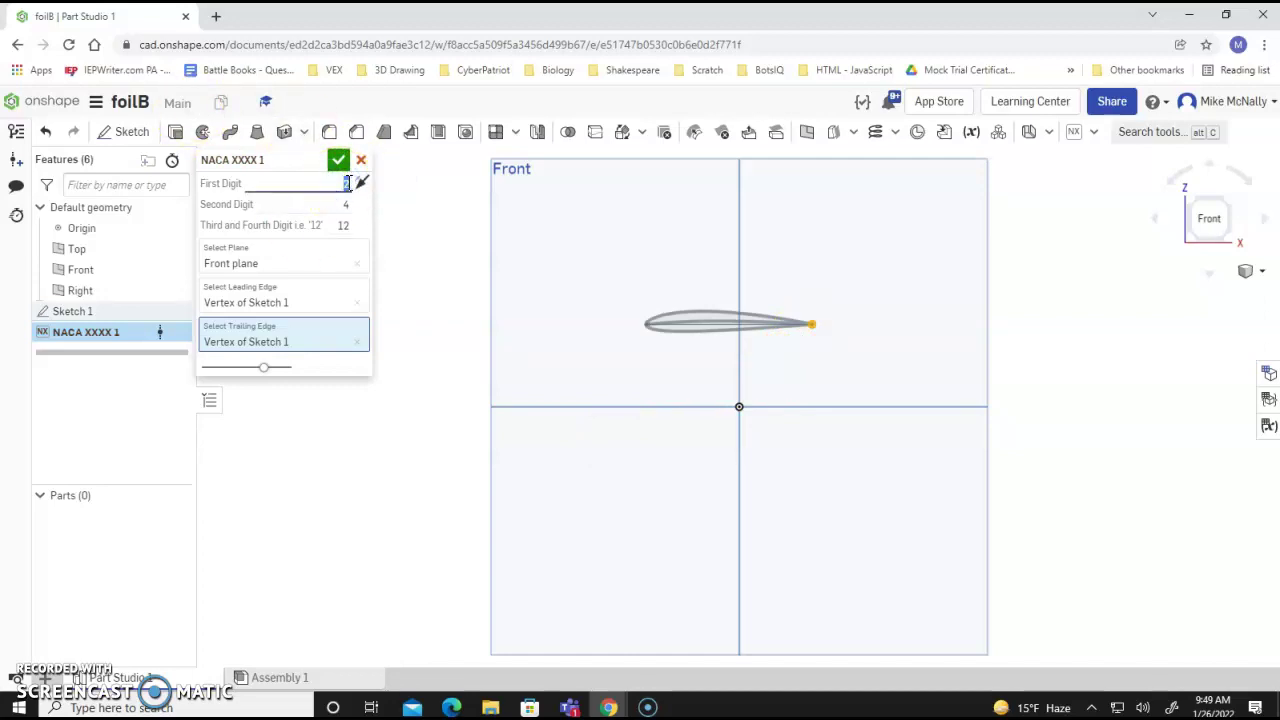
type("0")
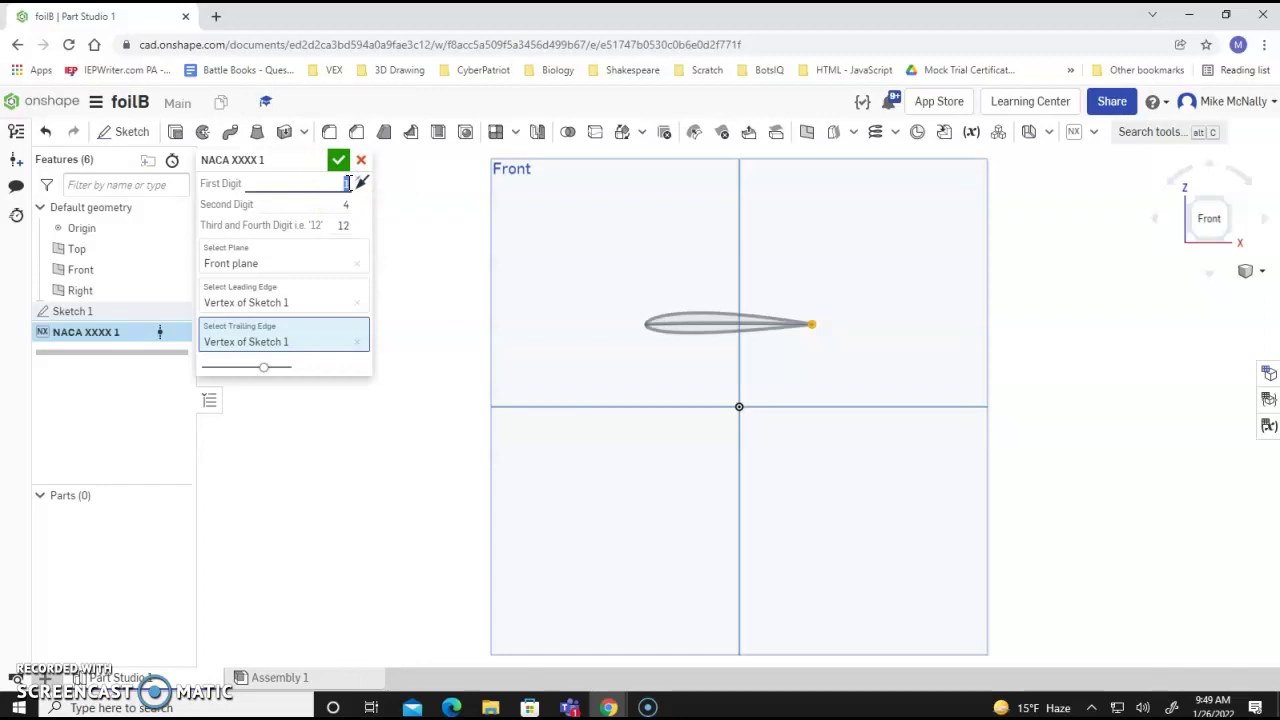
key("BackSpace")
type("2")
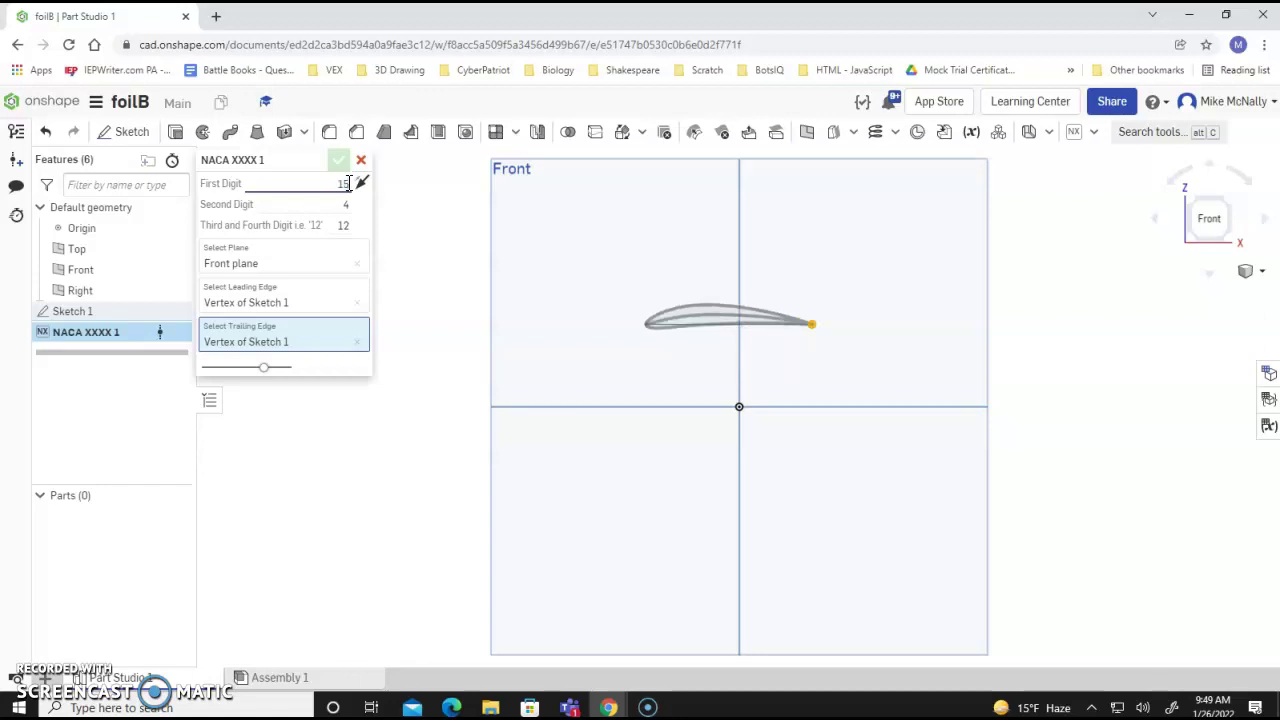
double_click(347, 183)
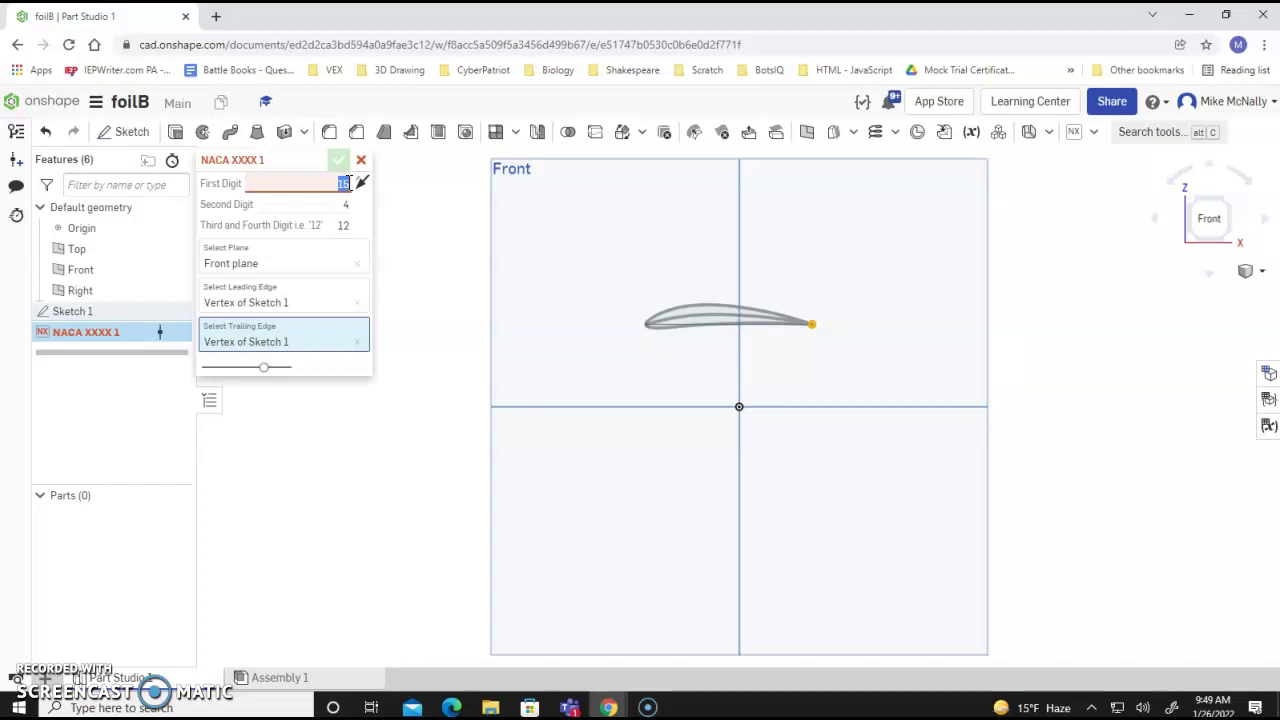
type("12")
type("2")
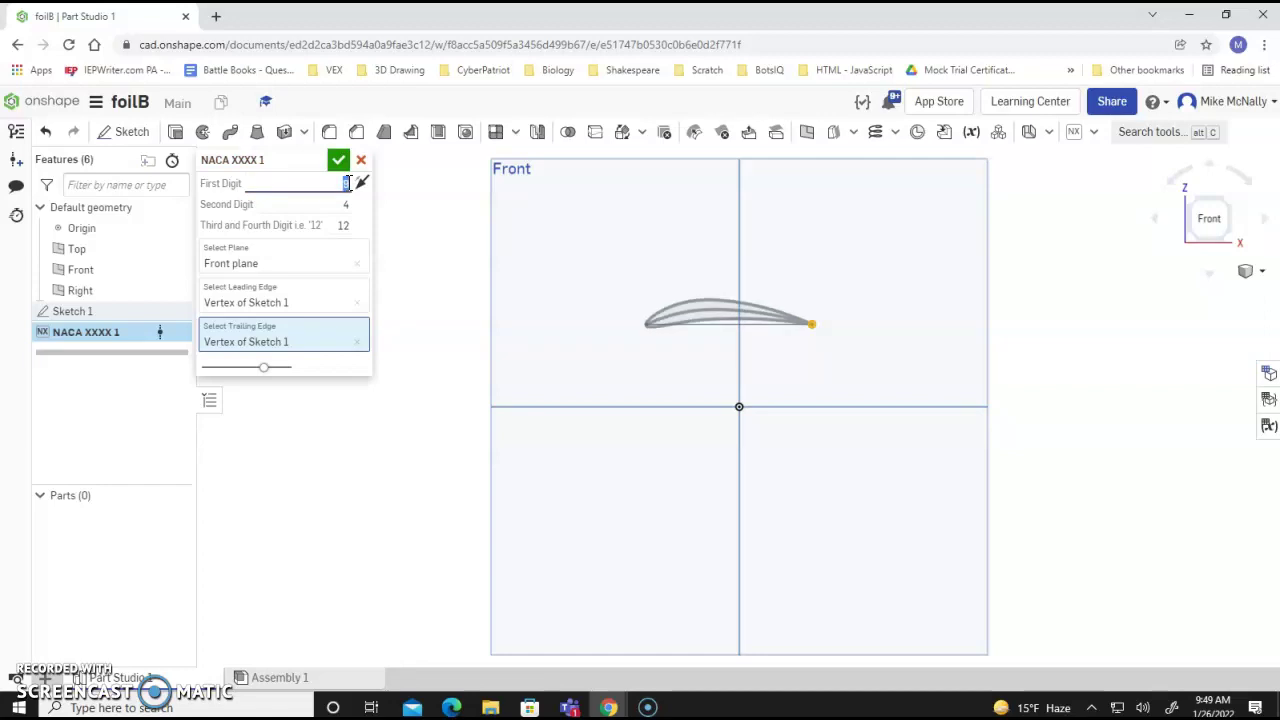
Set the NACA airfoil's first digit to 9 and its second digit to 3.
type("9")
left_click(346, 204)
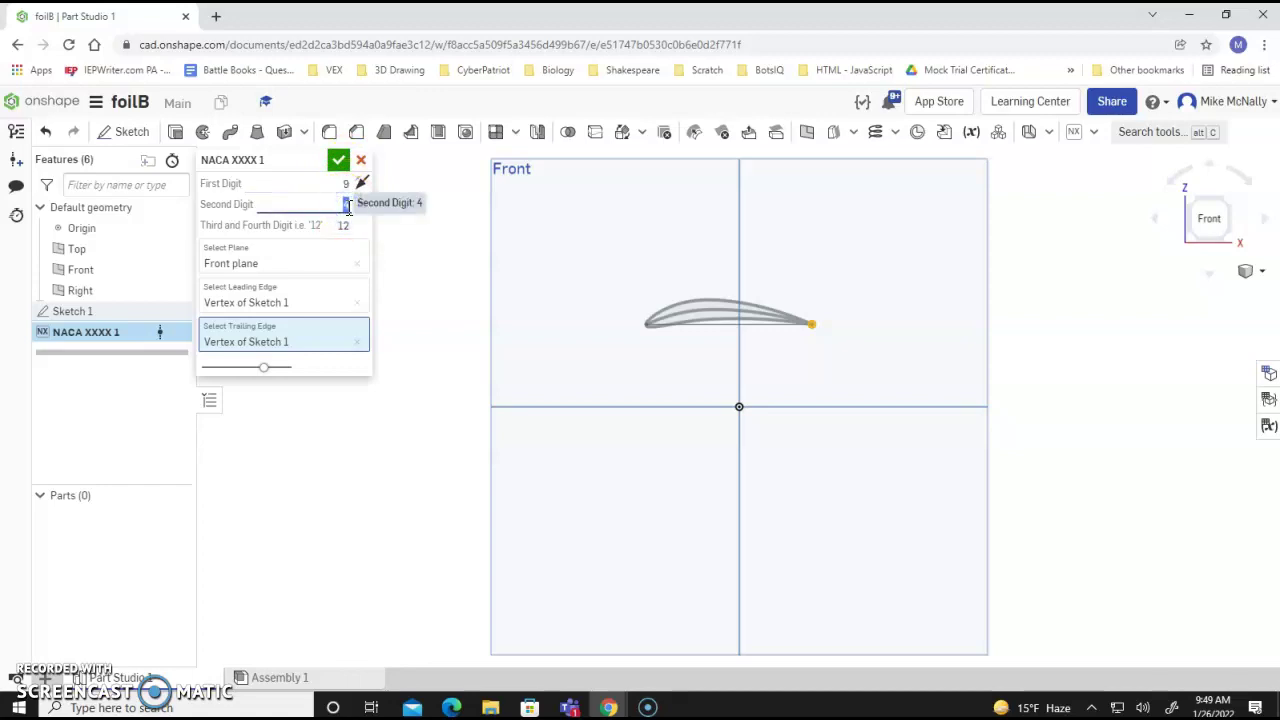
type("3")
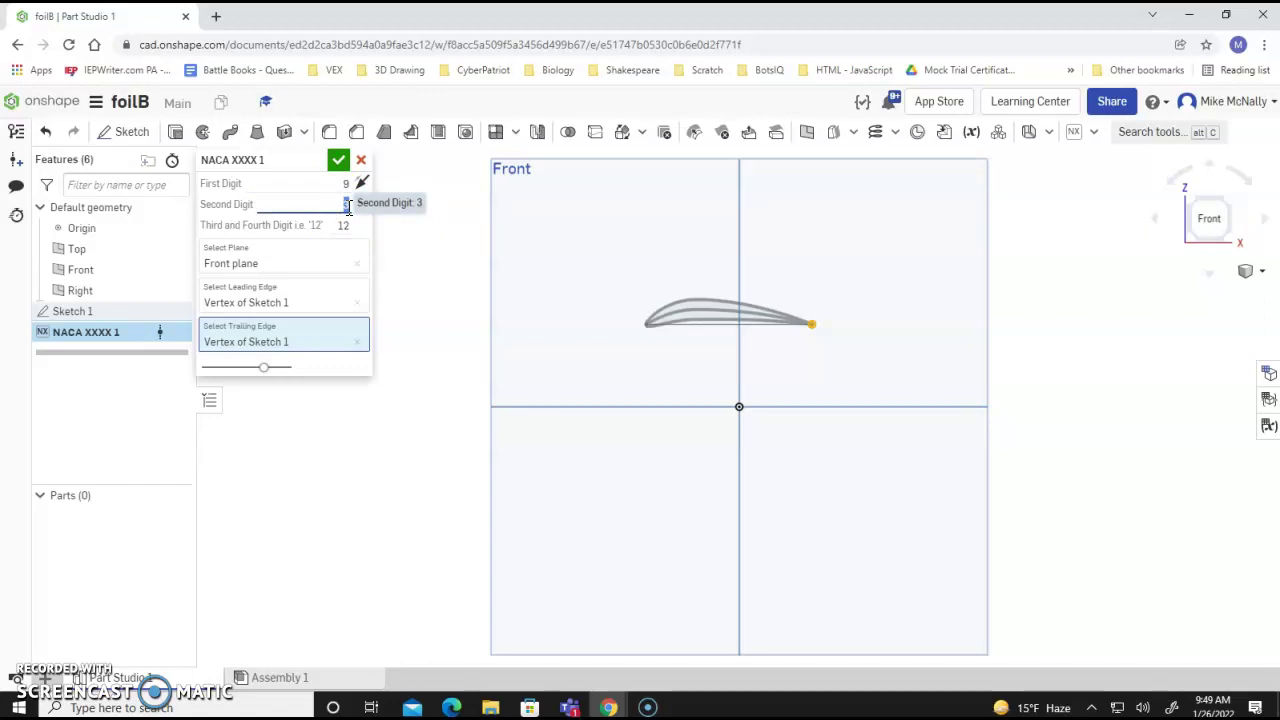
Accept the NACA airfoil feature and extrude the airfoil face 5 in as a new solid part.
left_click(339, 162)
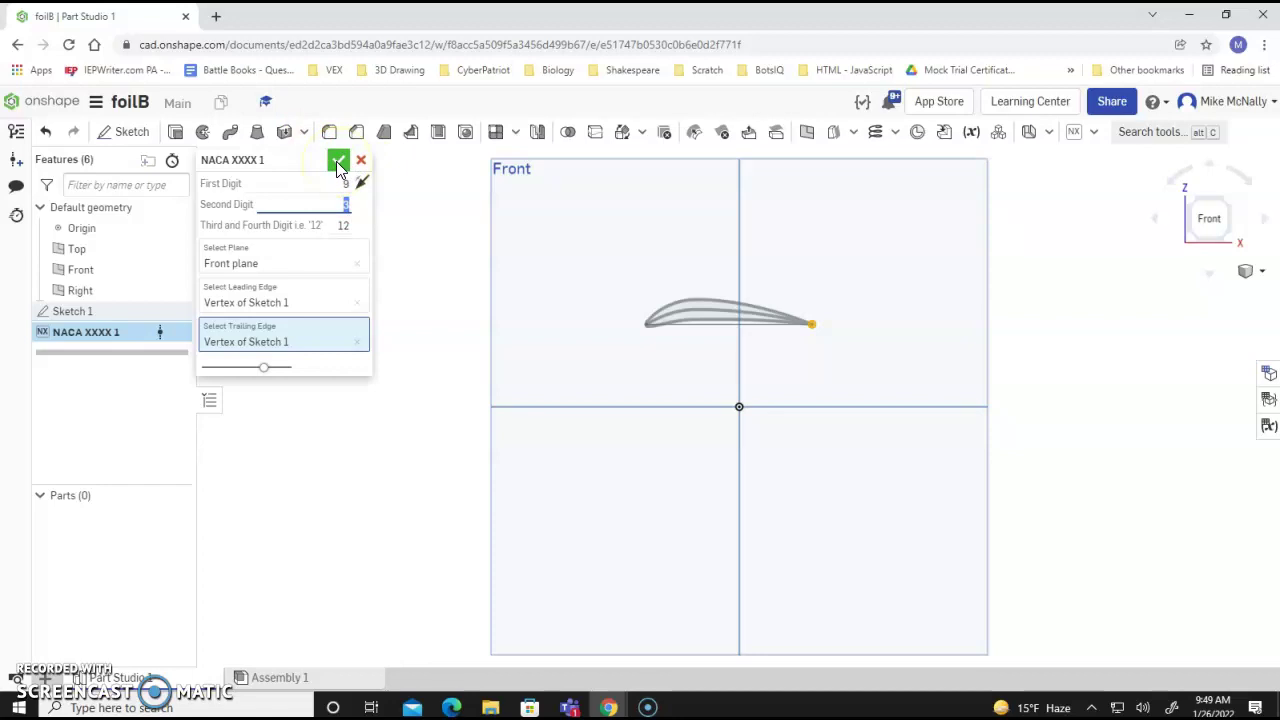
left_click(337, 161)
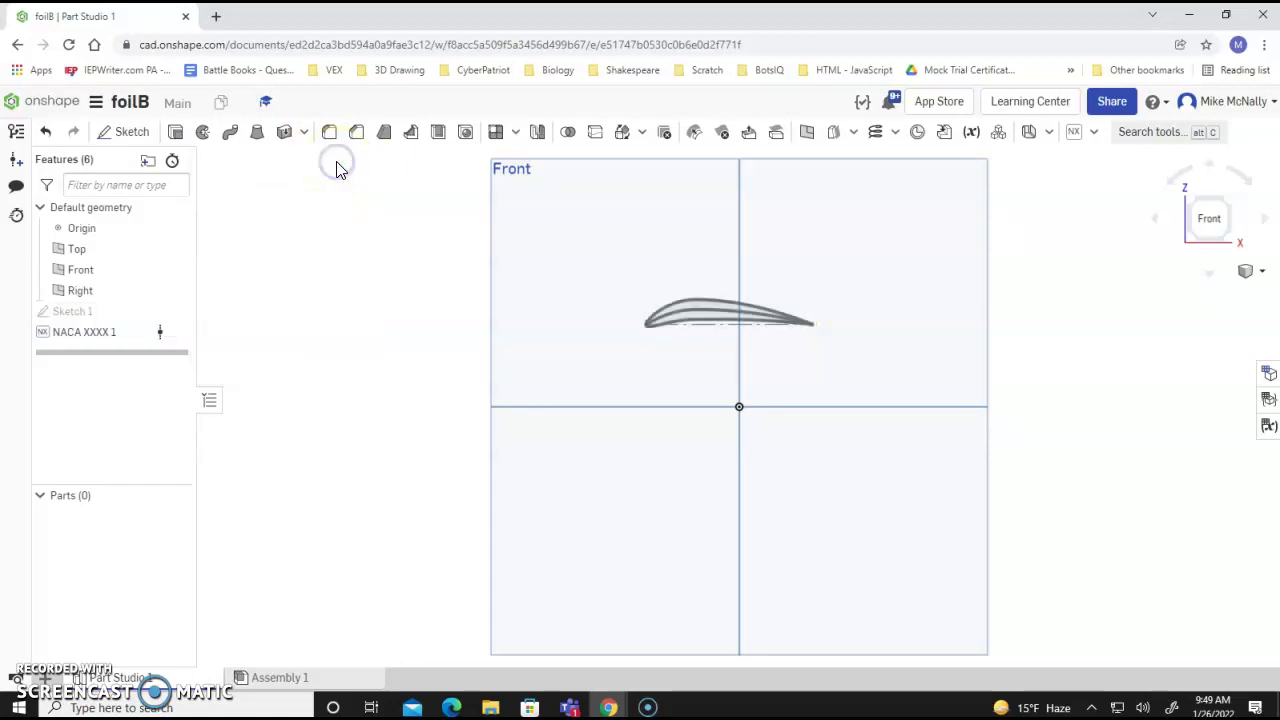
left_click(110, 312)
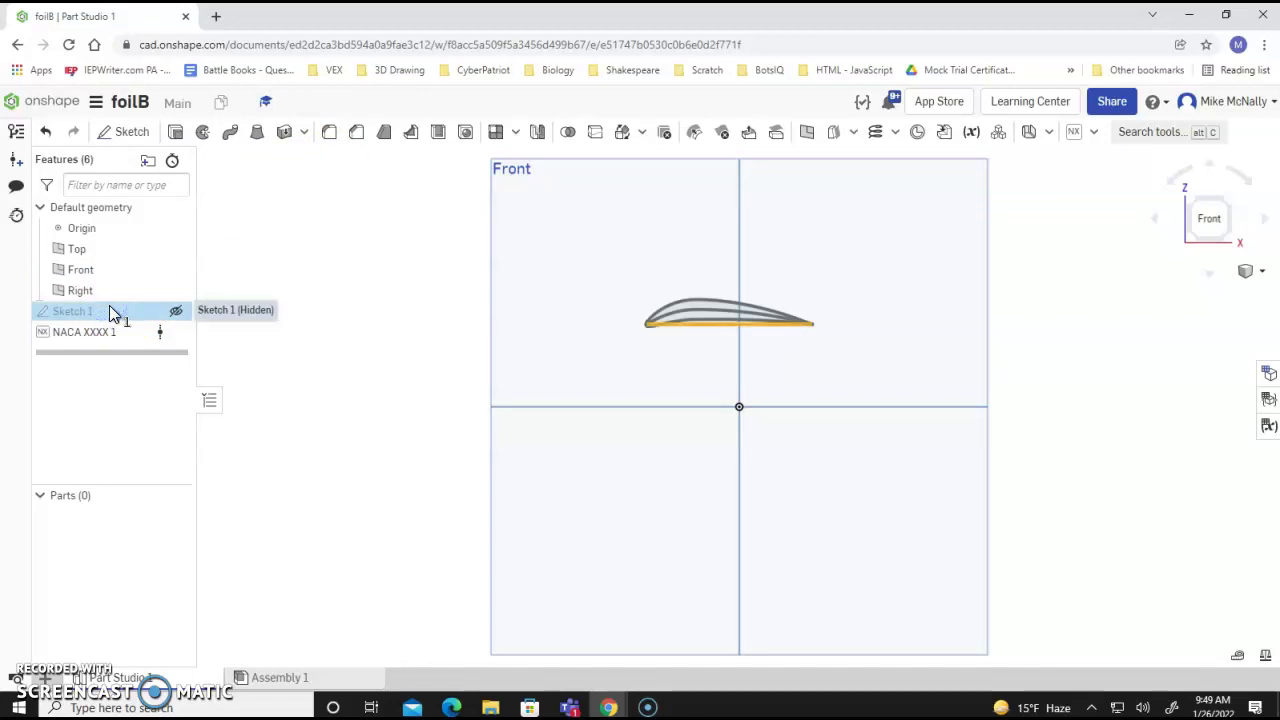
left_click(175, 134)
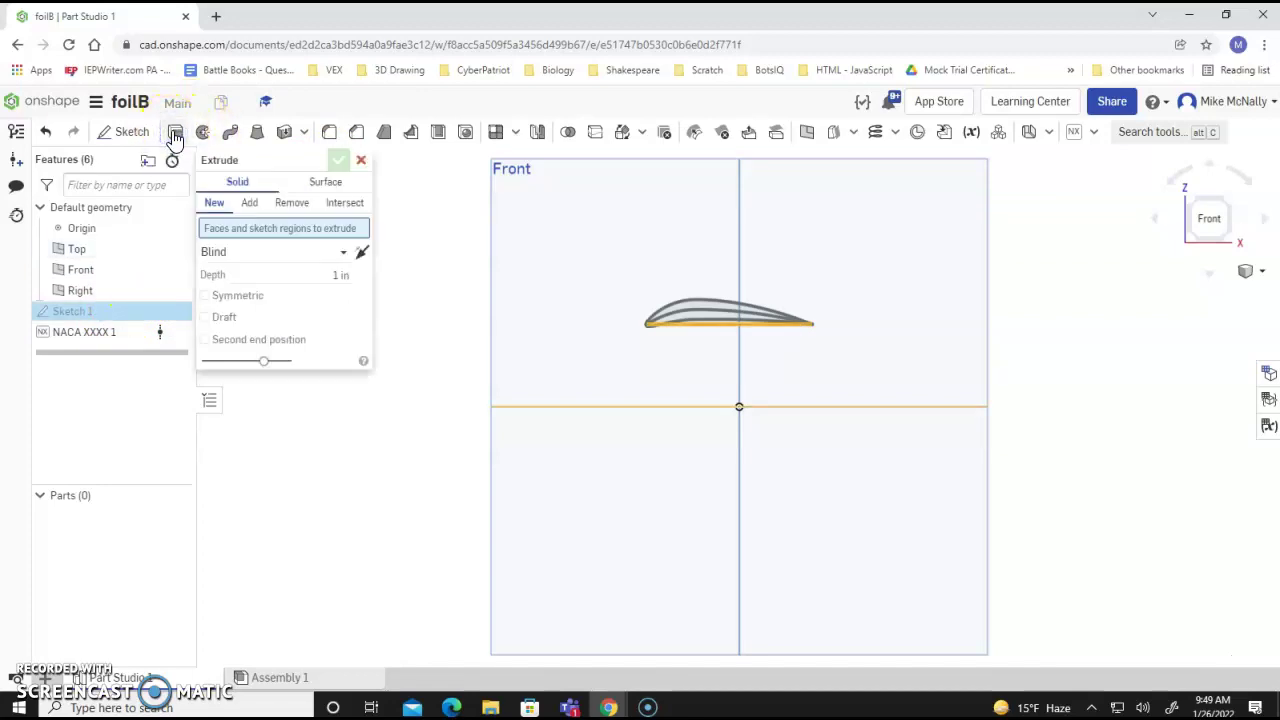
left_click(327, 274)
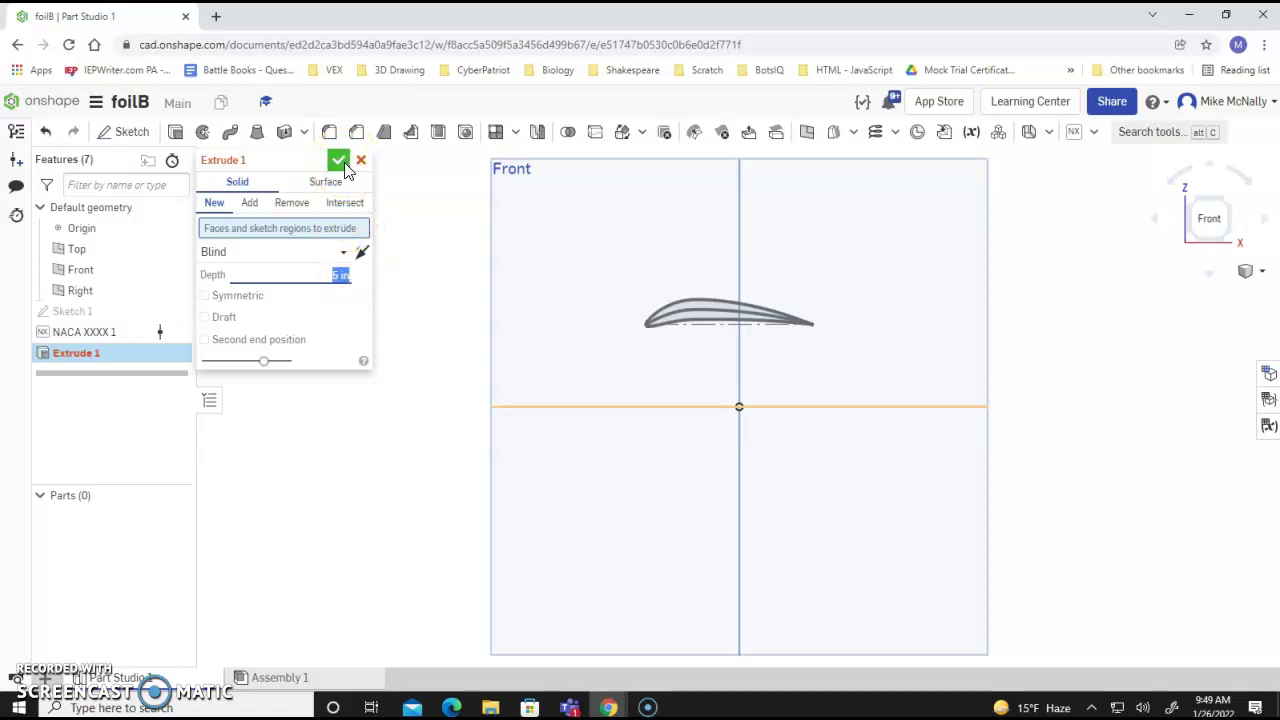
left_click(697, 313)
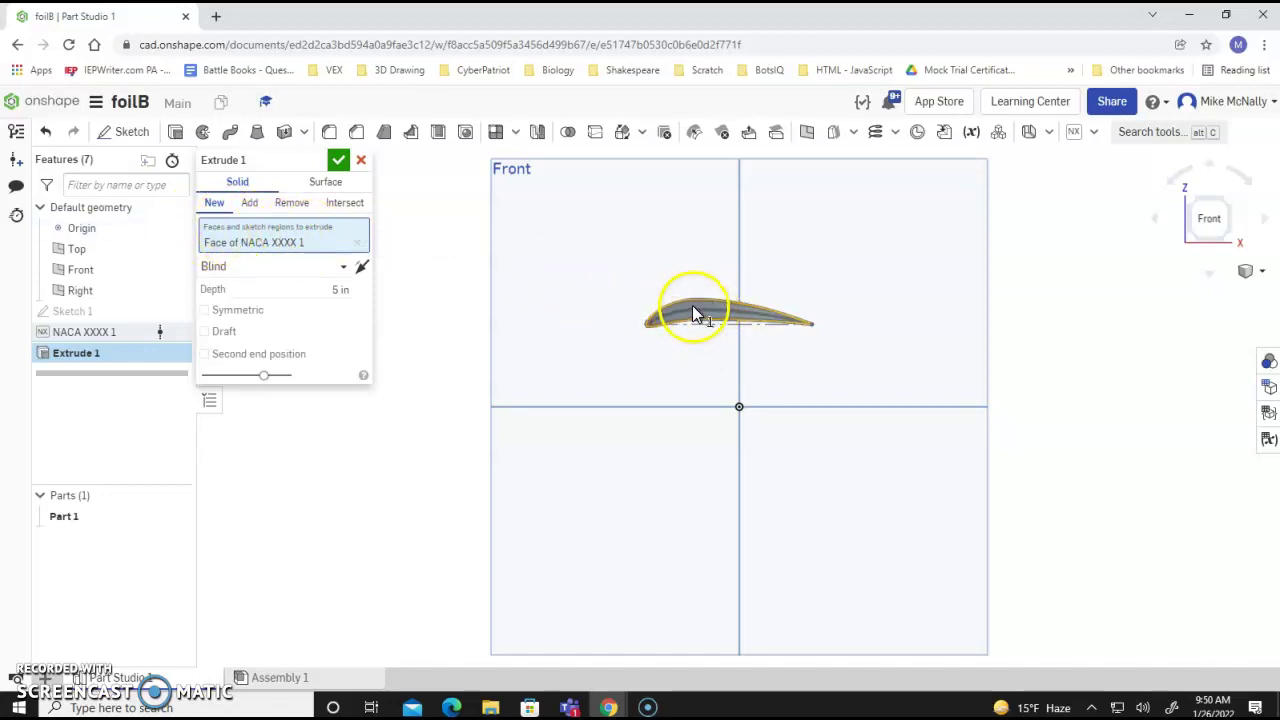
left_click(339, 160)
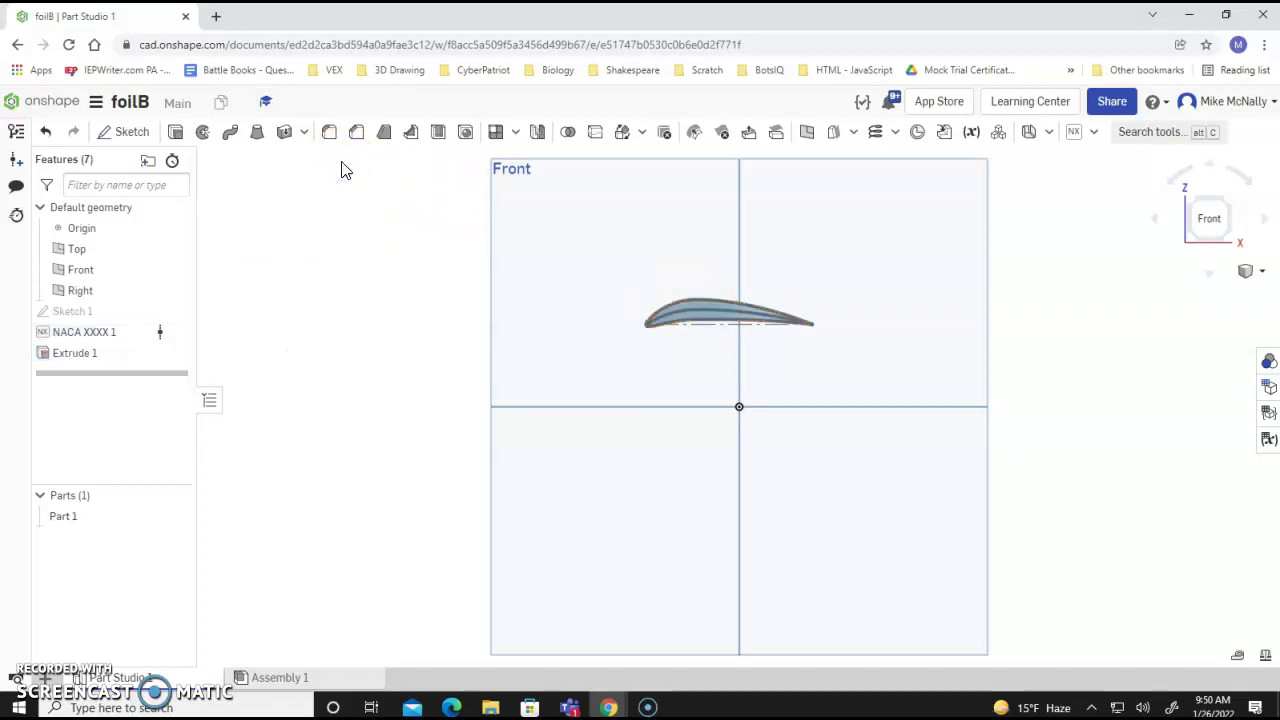
Examine the extruded wing's upper surface, underside and end profile from several angles.
key("shift+7")
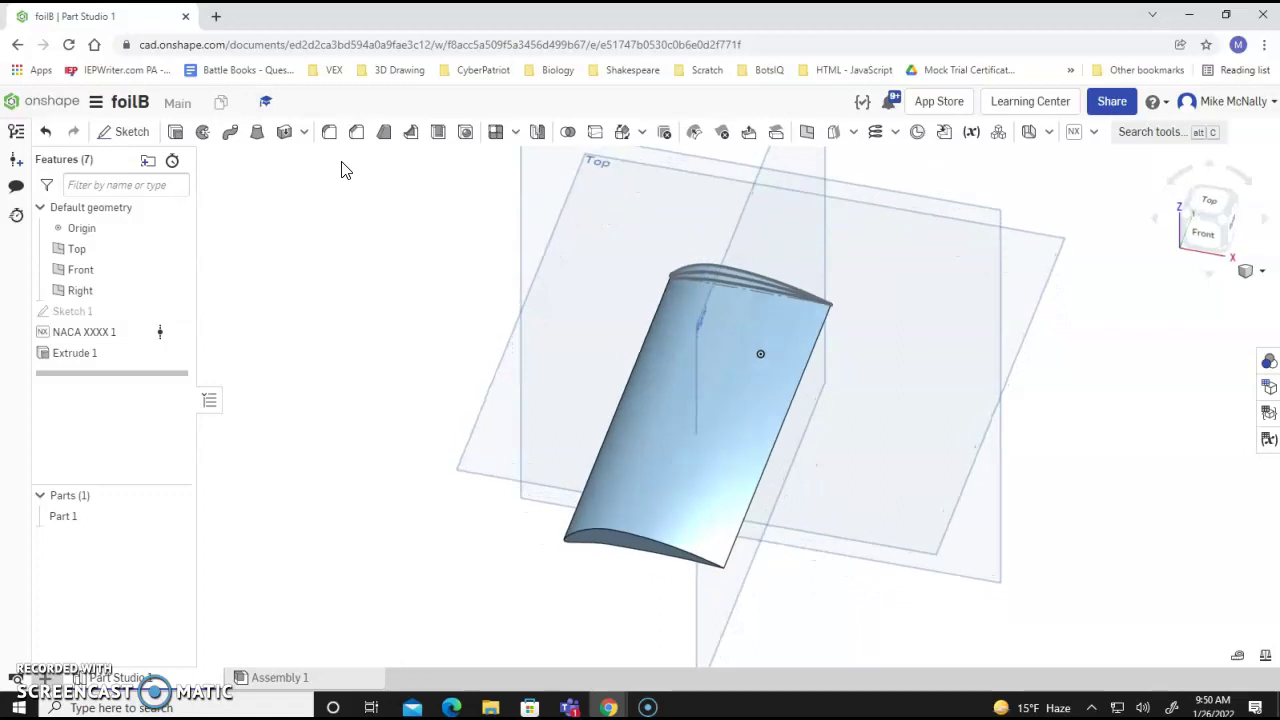
key("shift+6")
key("shift+2")
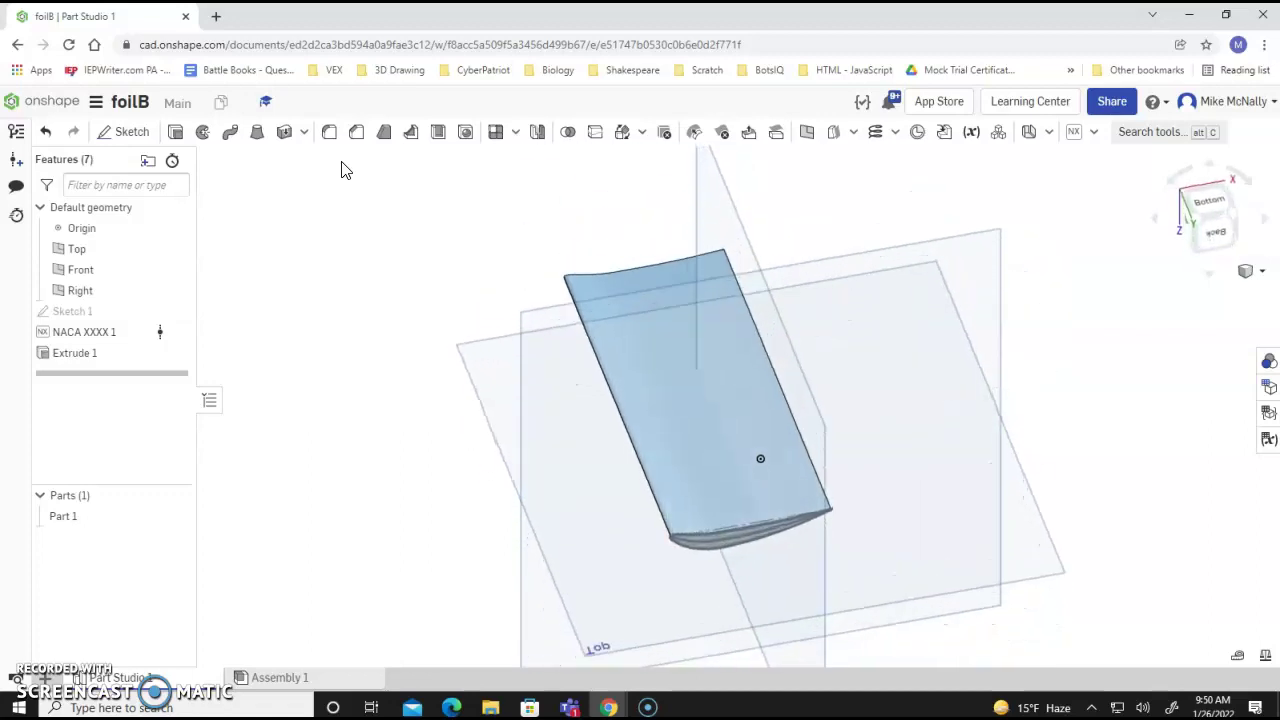
left_click(343, 136)
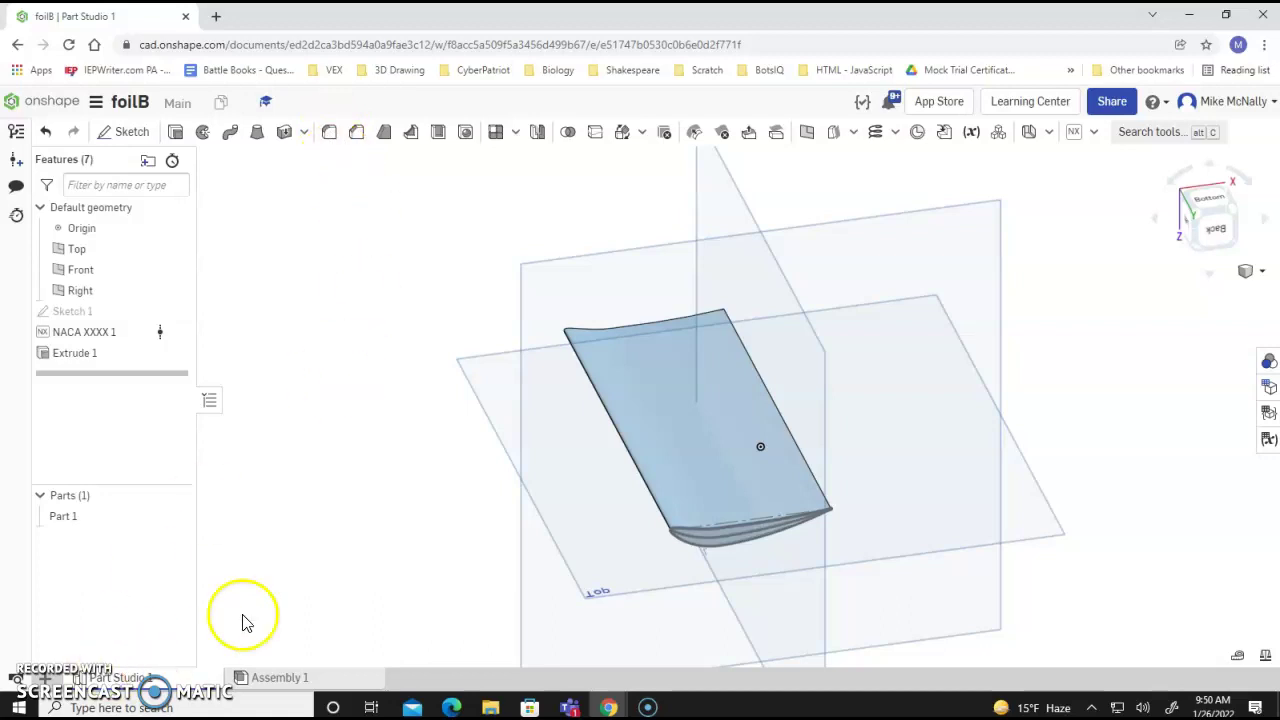
key("shift+2")
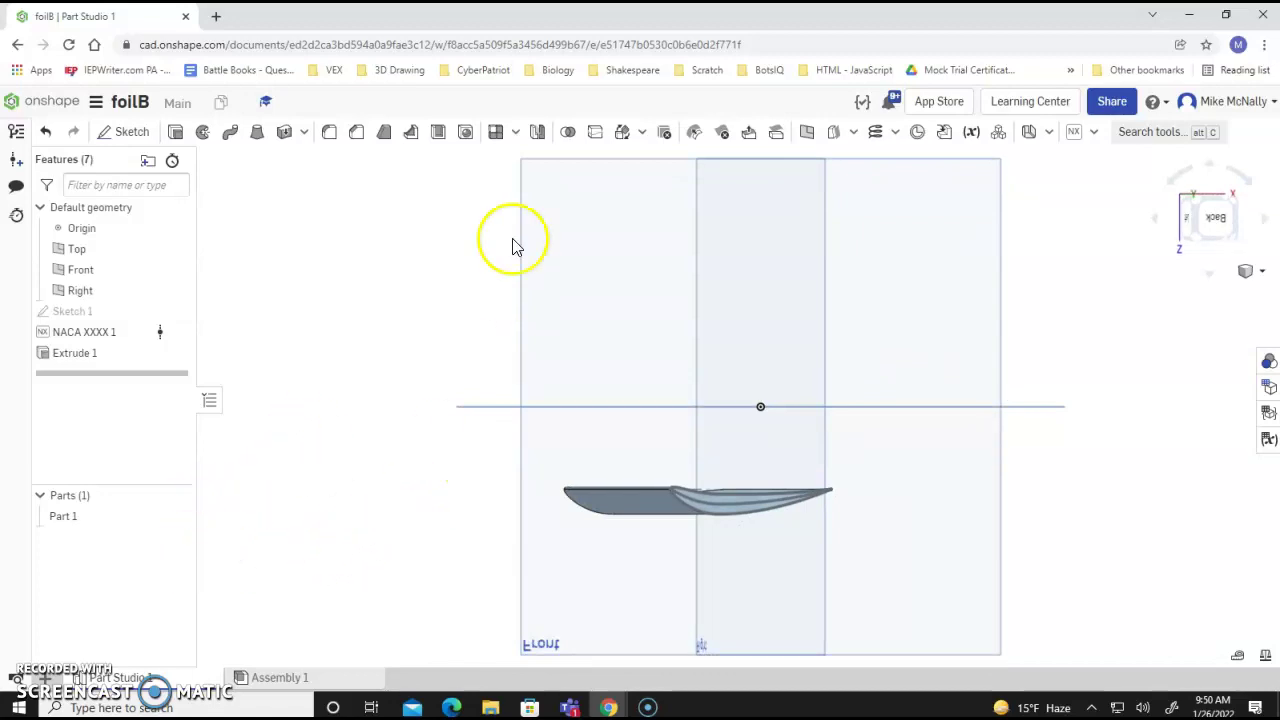
key("Up")
key("Up")
key("Up")
key("Up")
key("Up")
key("Up")
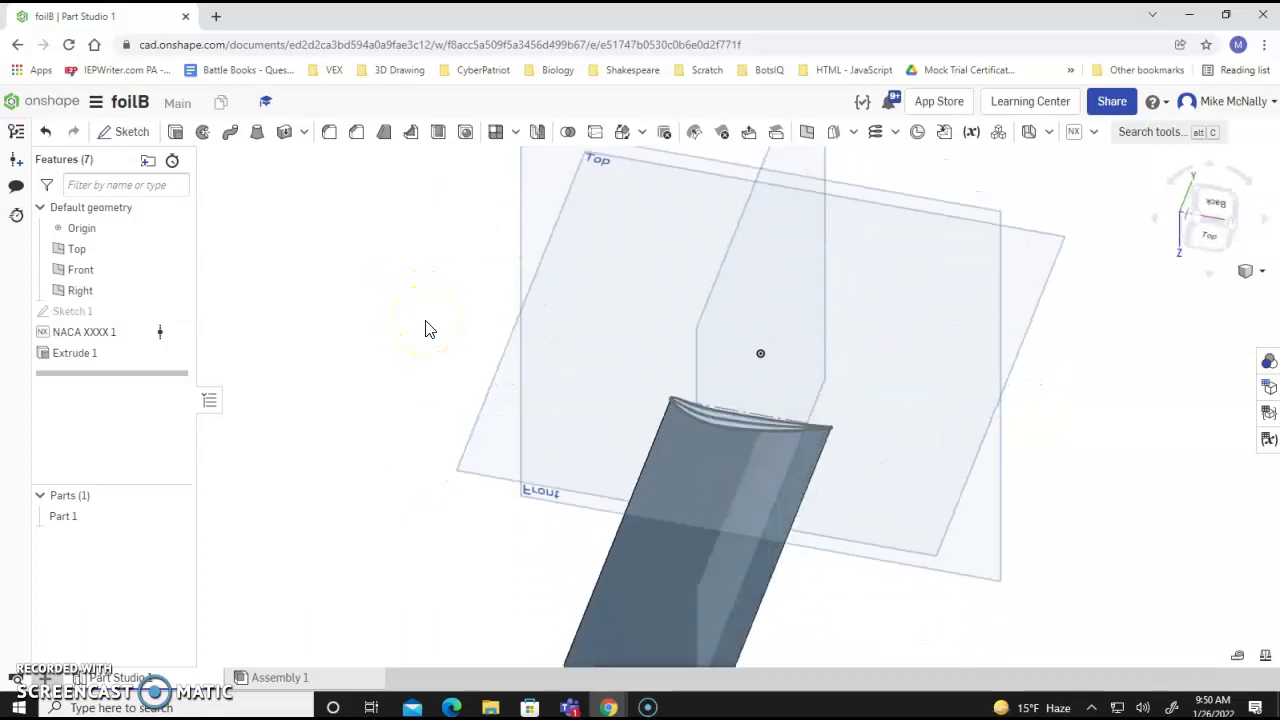
key("Up")
key("Up")
key("Up")
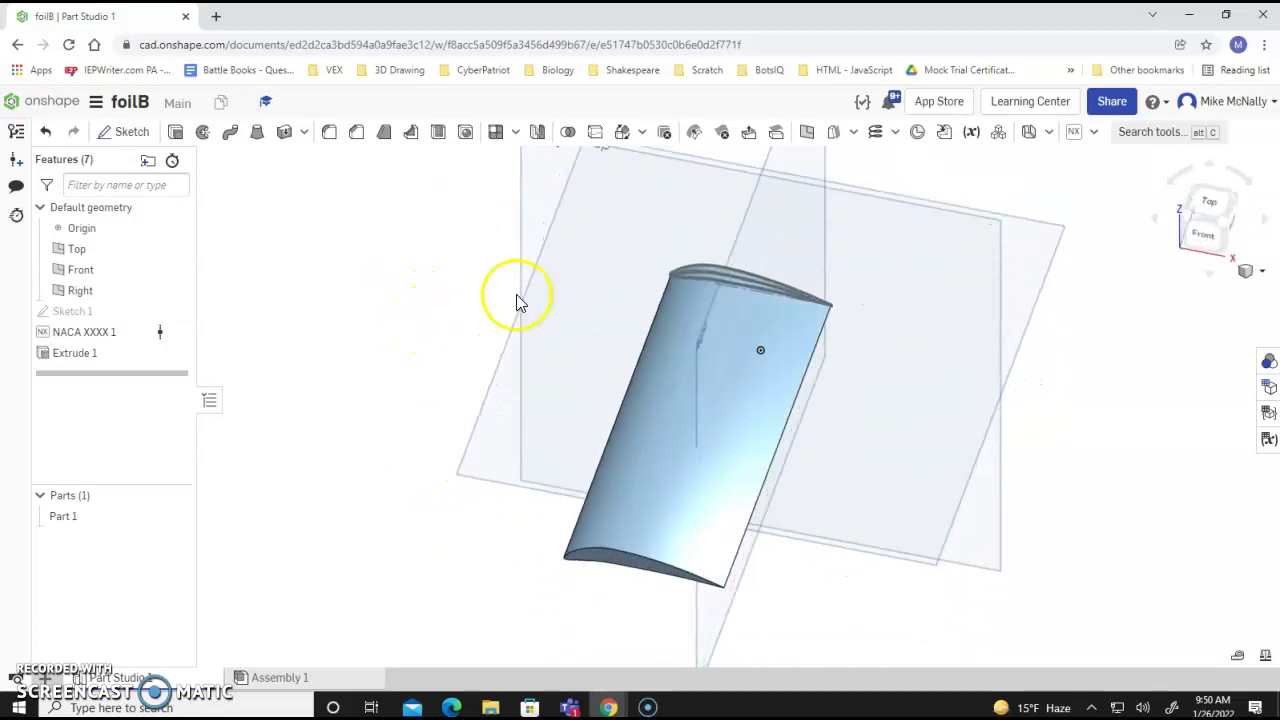
Start a sketch on the Front plane and draw a center point circle about 0.25 in in diameter over the airfoil's lower middle.
left_click(1206, 238)
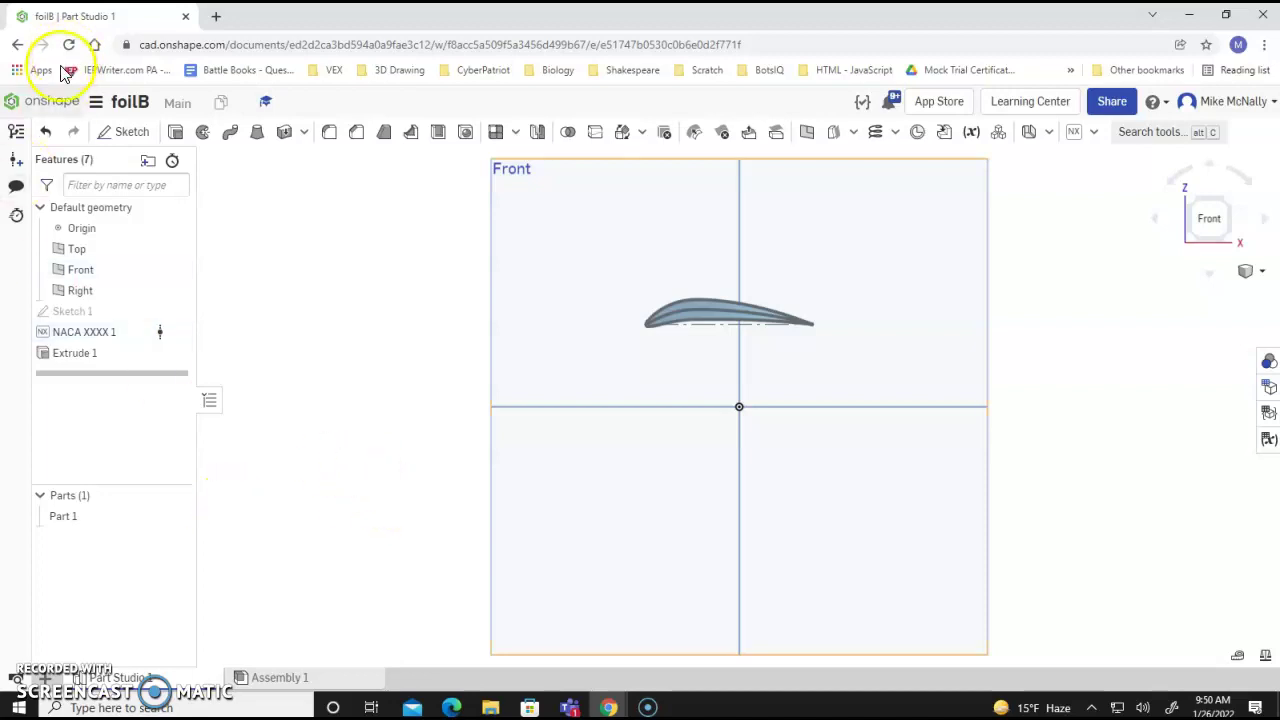
left_click(129, 134)
left_click(574, 355)
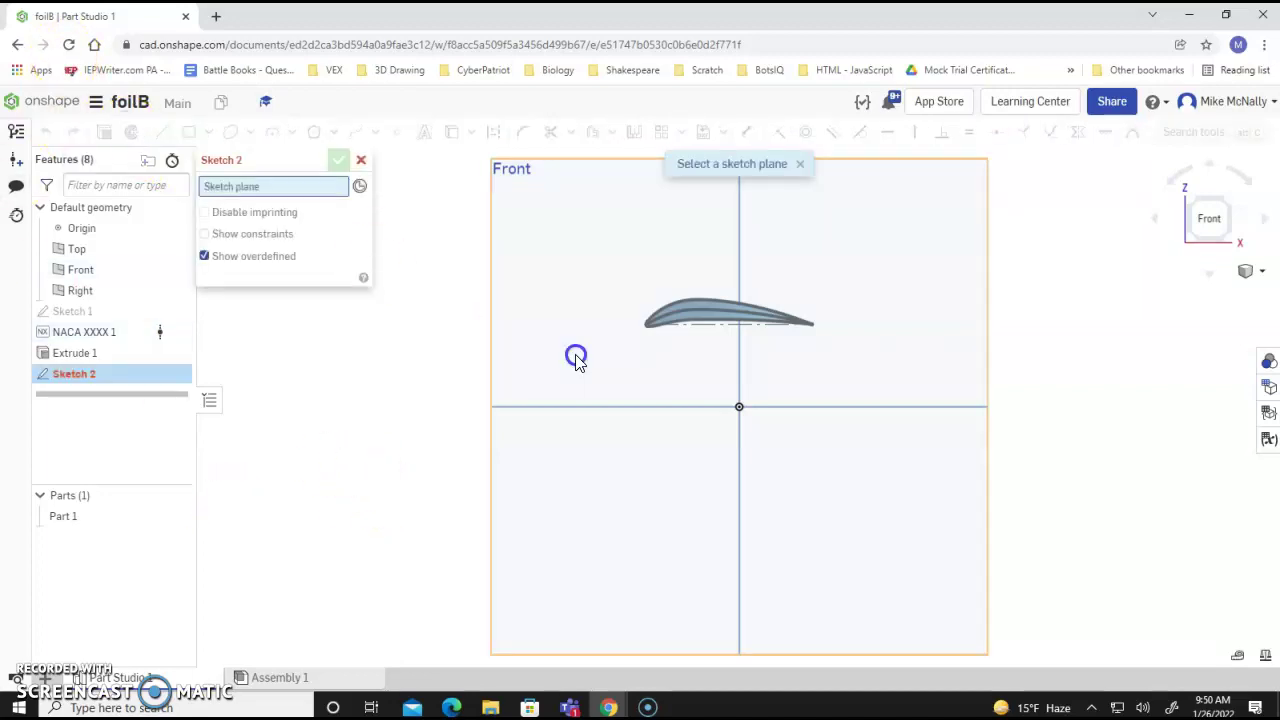
left_click(249, 131)
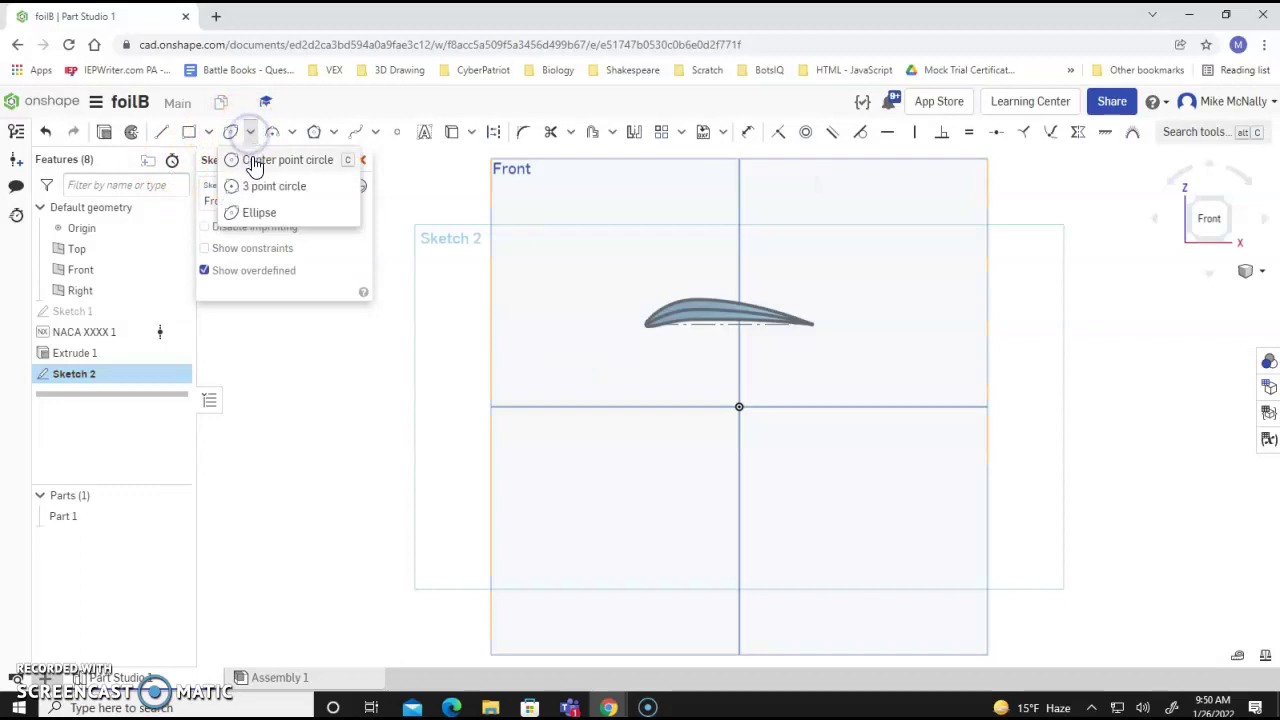
left_click(258, 160)
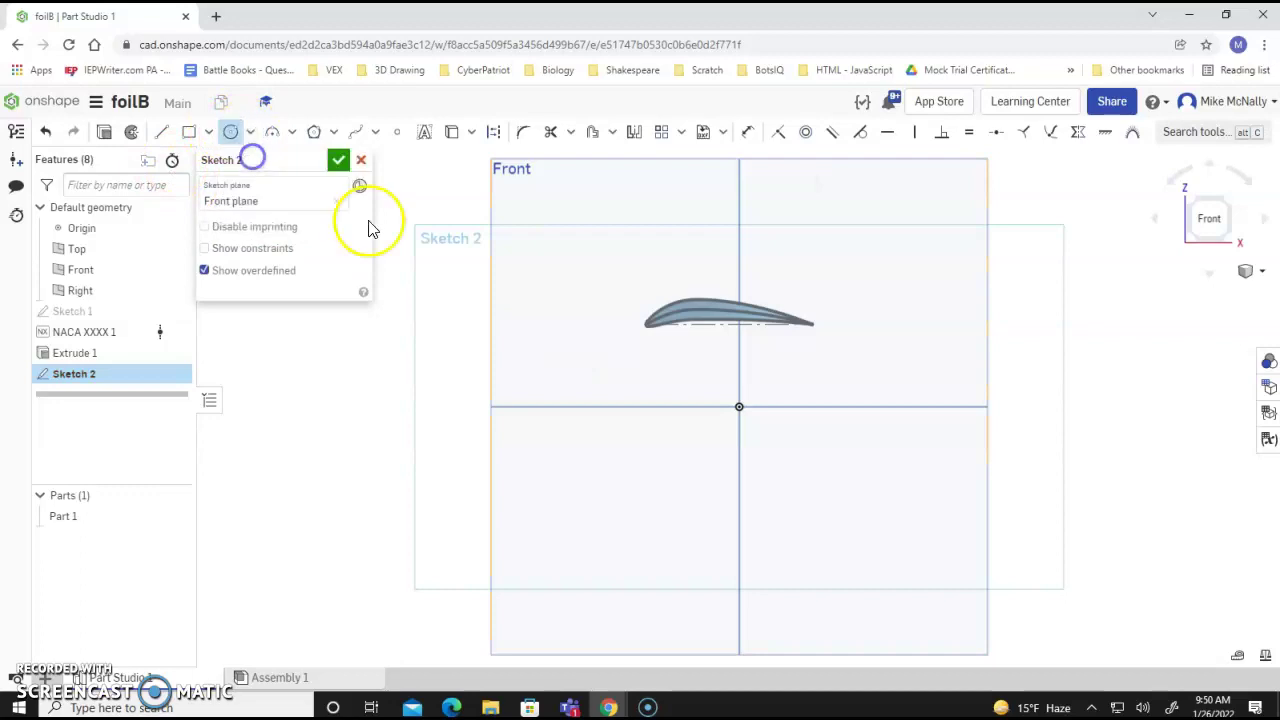
left_click(712, 318)
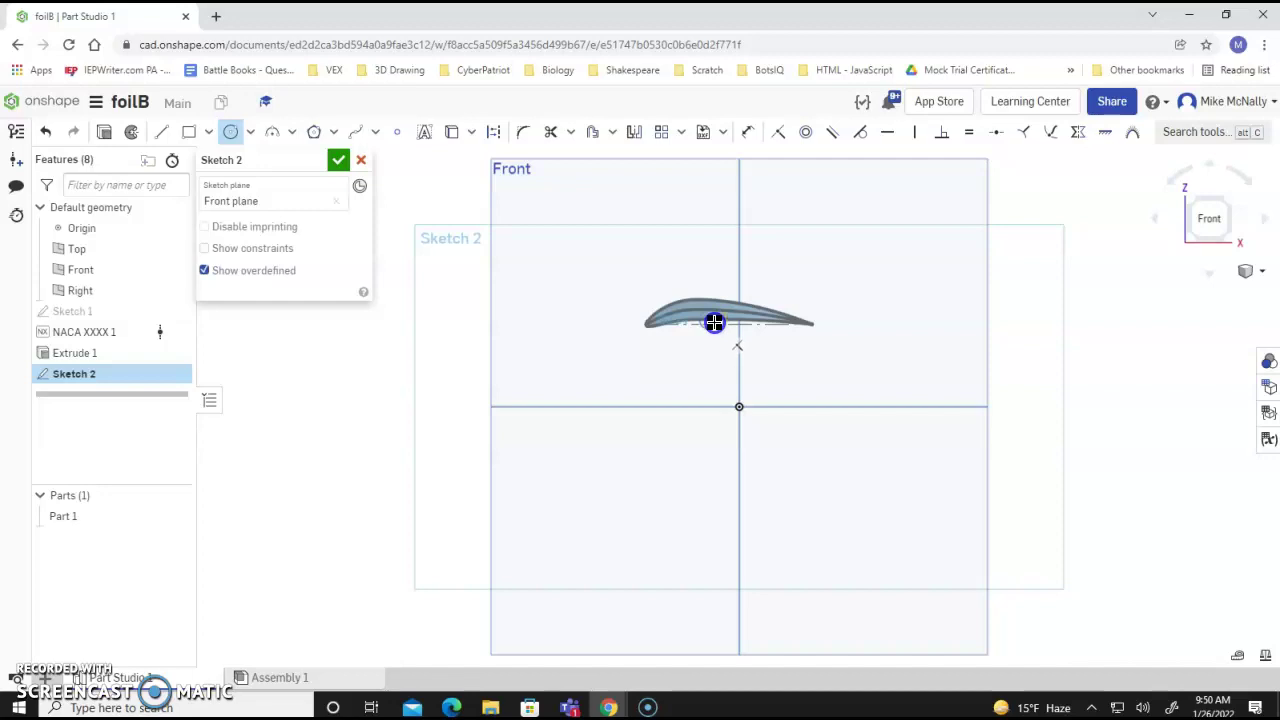
mouse_move(714, 322)
left_mouse_down()
mouse_move(700, 331)
mouse_move(721, 338)
left_mouse_up()
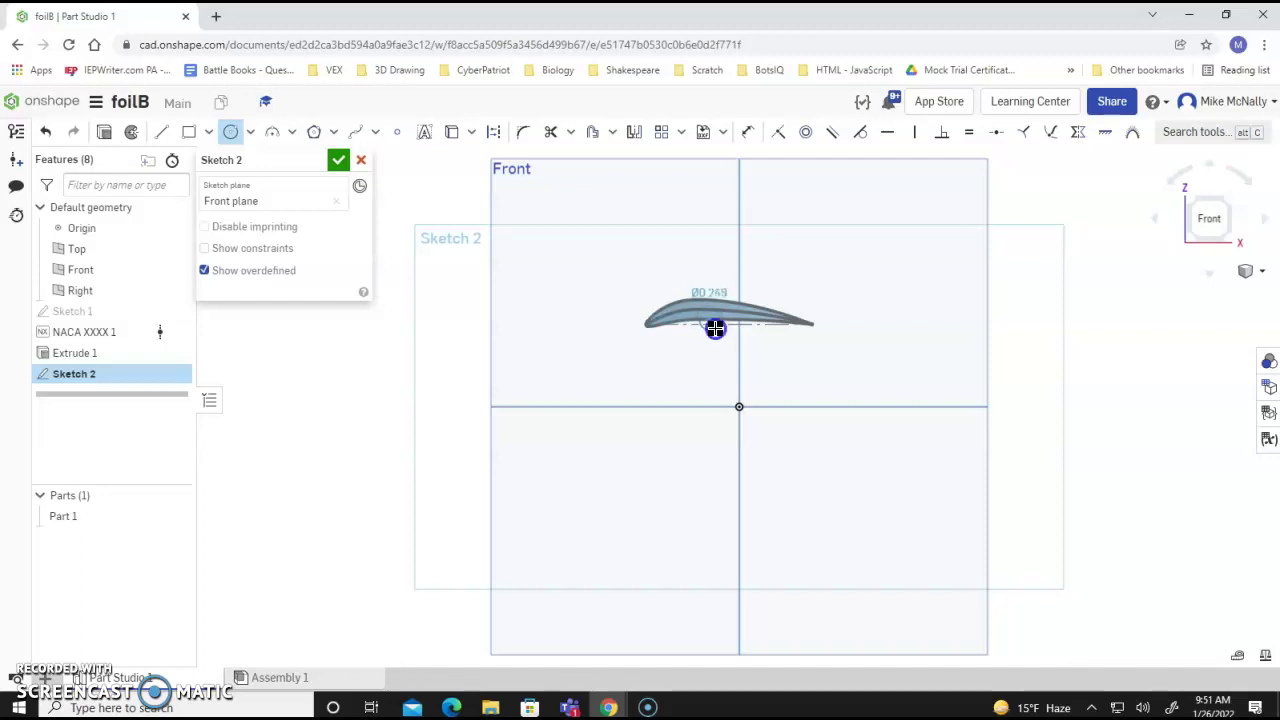
Extrude the circle as a blind Remove cut 2 in deep with the wing as merge scope, and check the result.
left_click(104, 136)
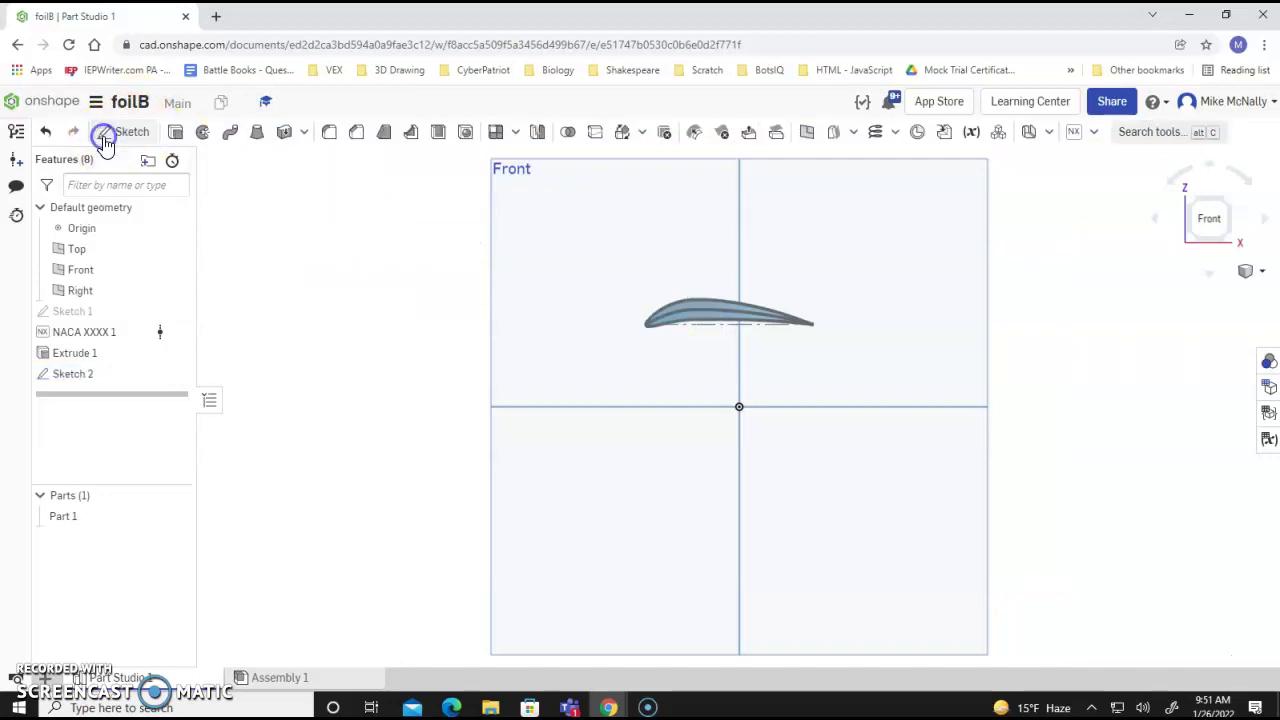
key("shift+e")
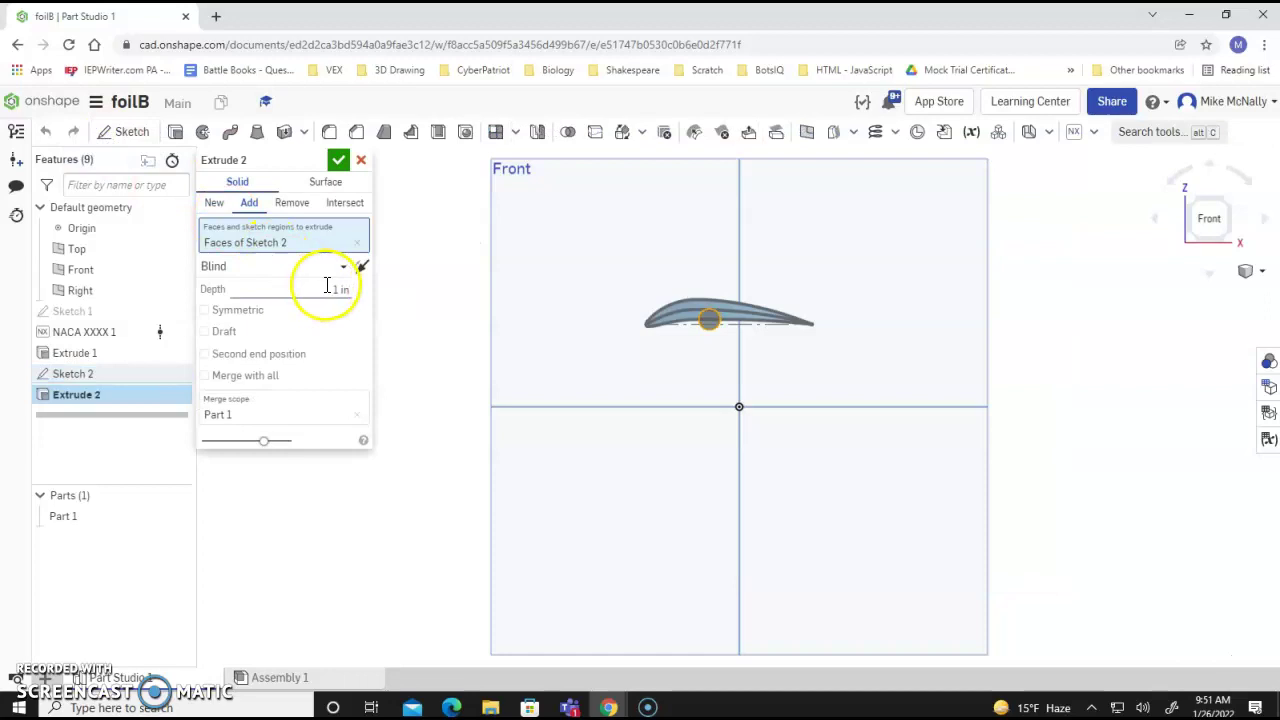
left_click(291, 203)
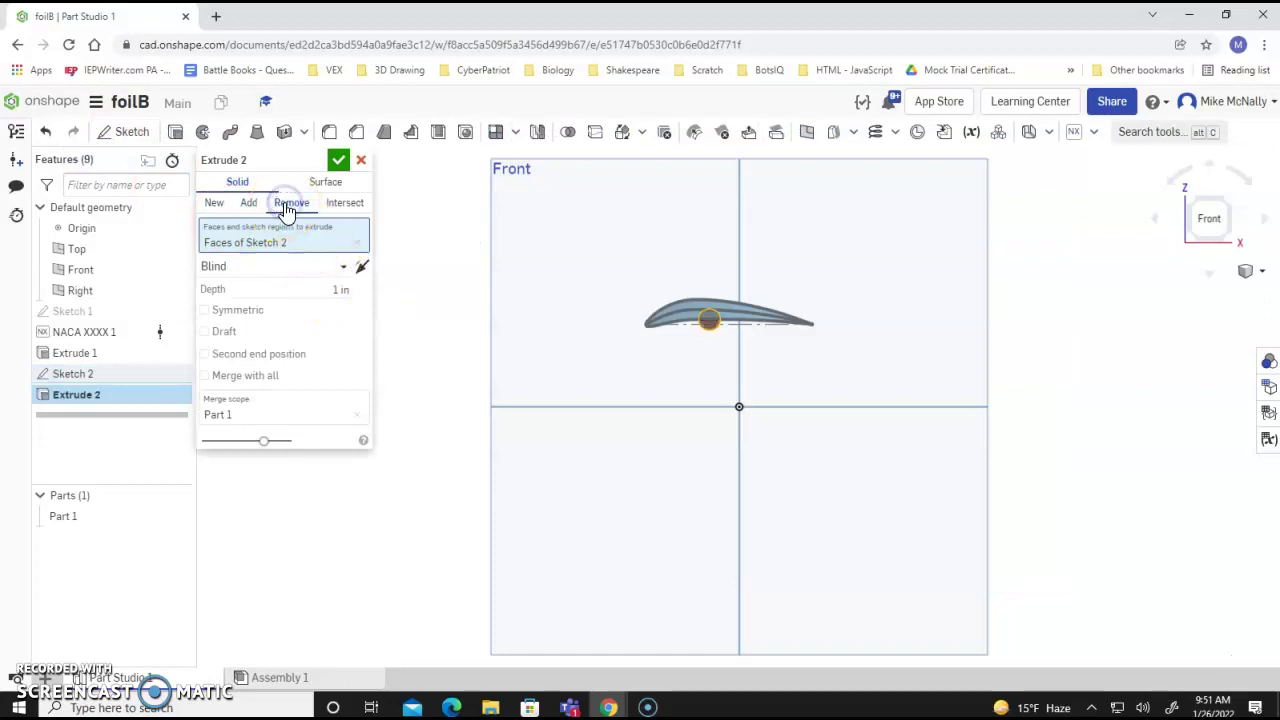
left_click(337, 289)
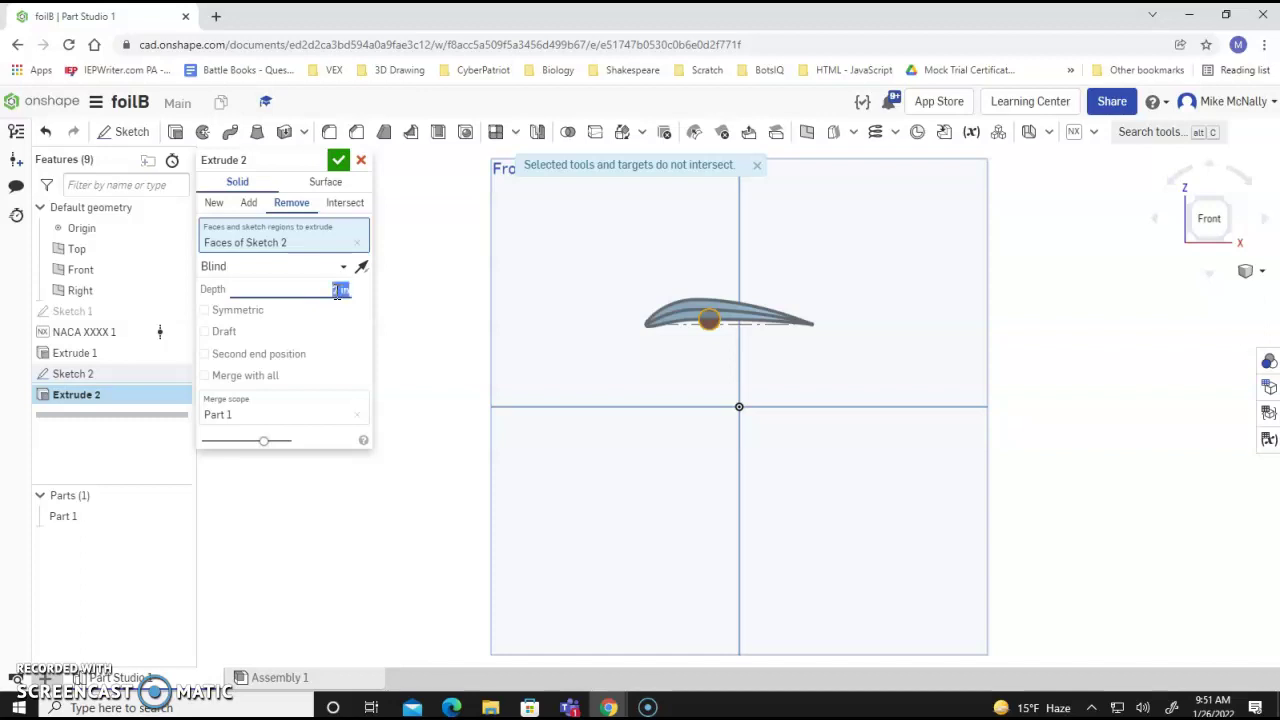
left_click(339, 161)
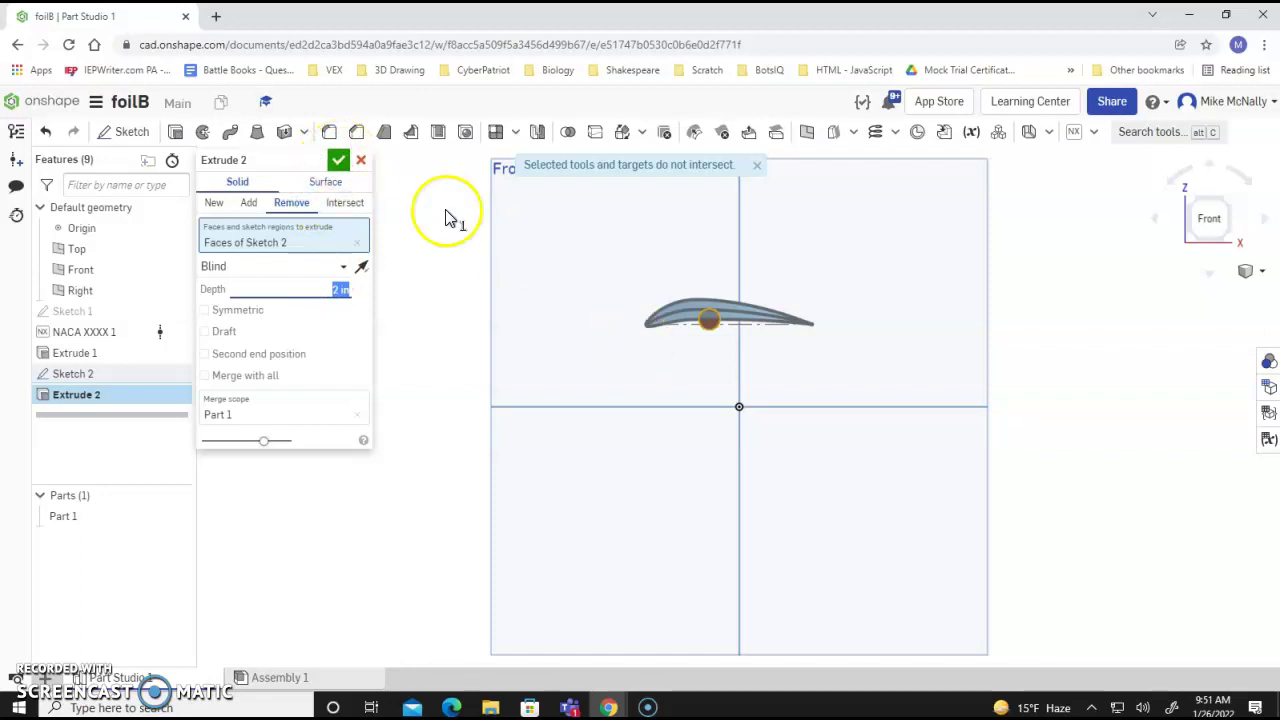
left_click(343, 168)
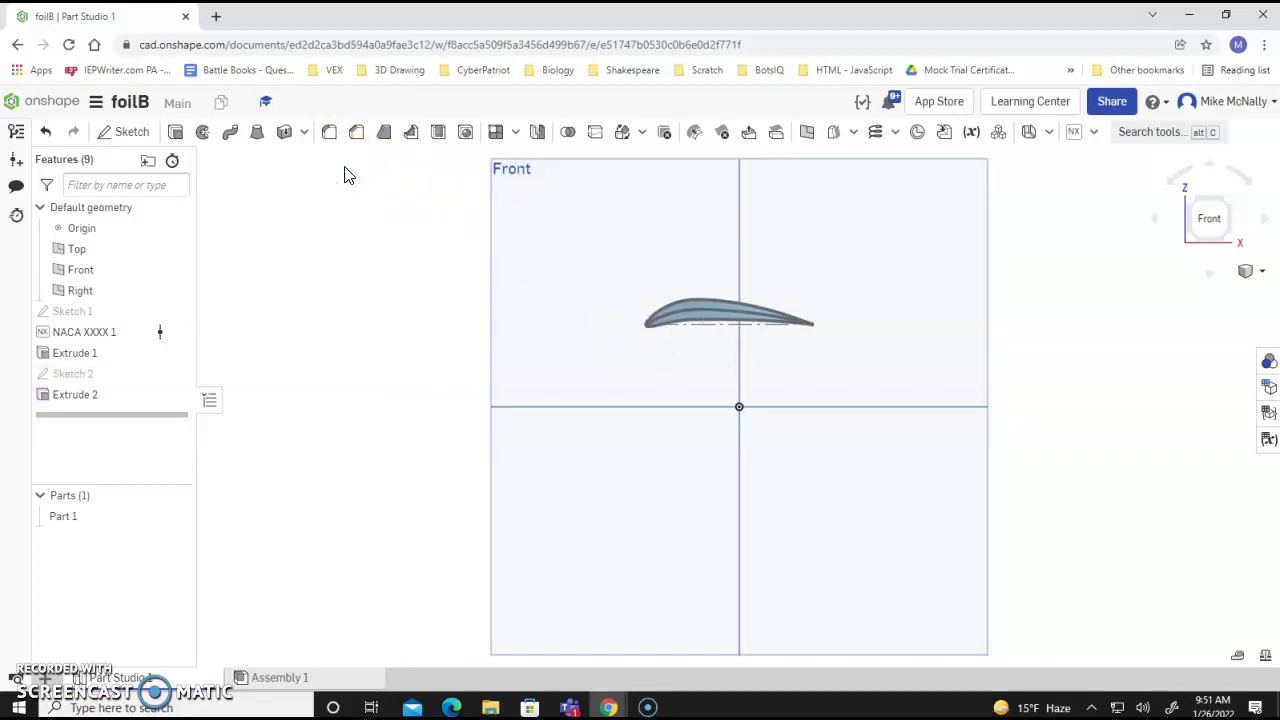
key("Left")
key("Left")
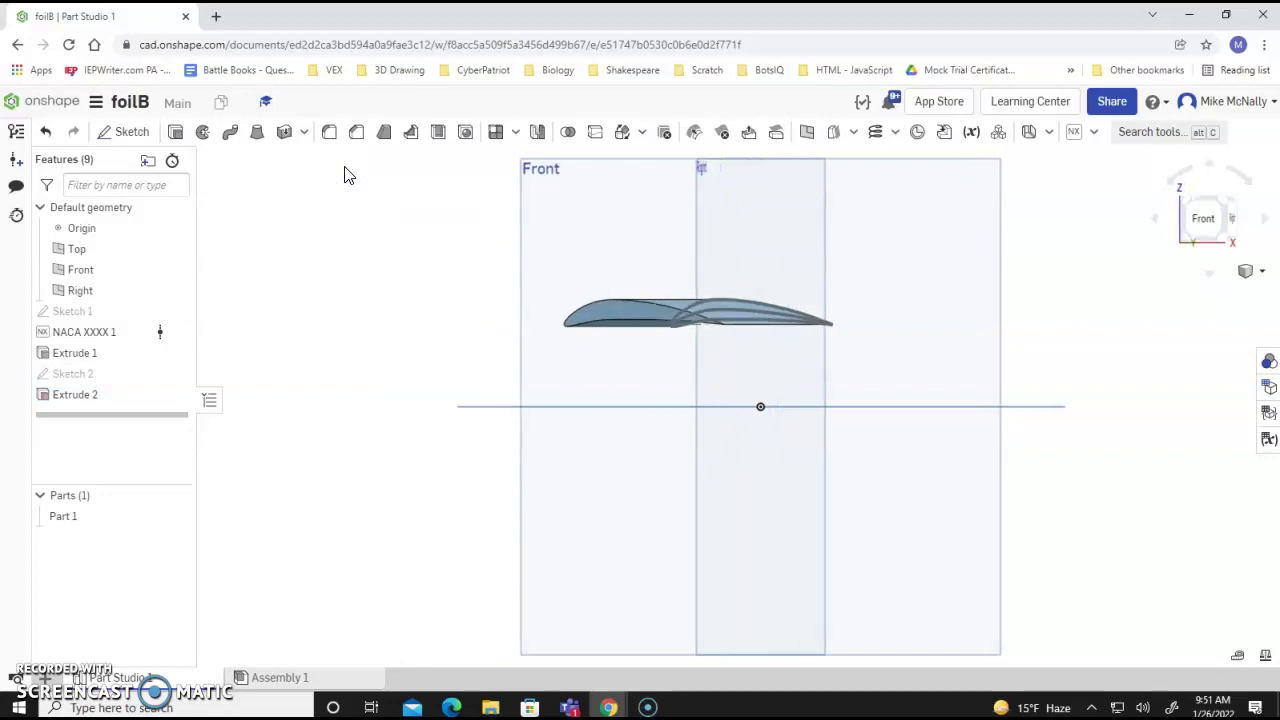
key("Right")
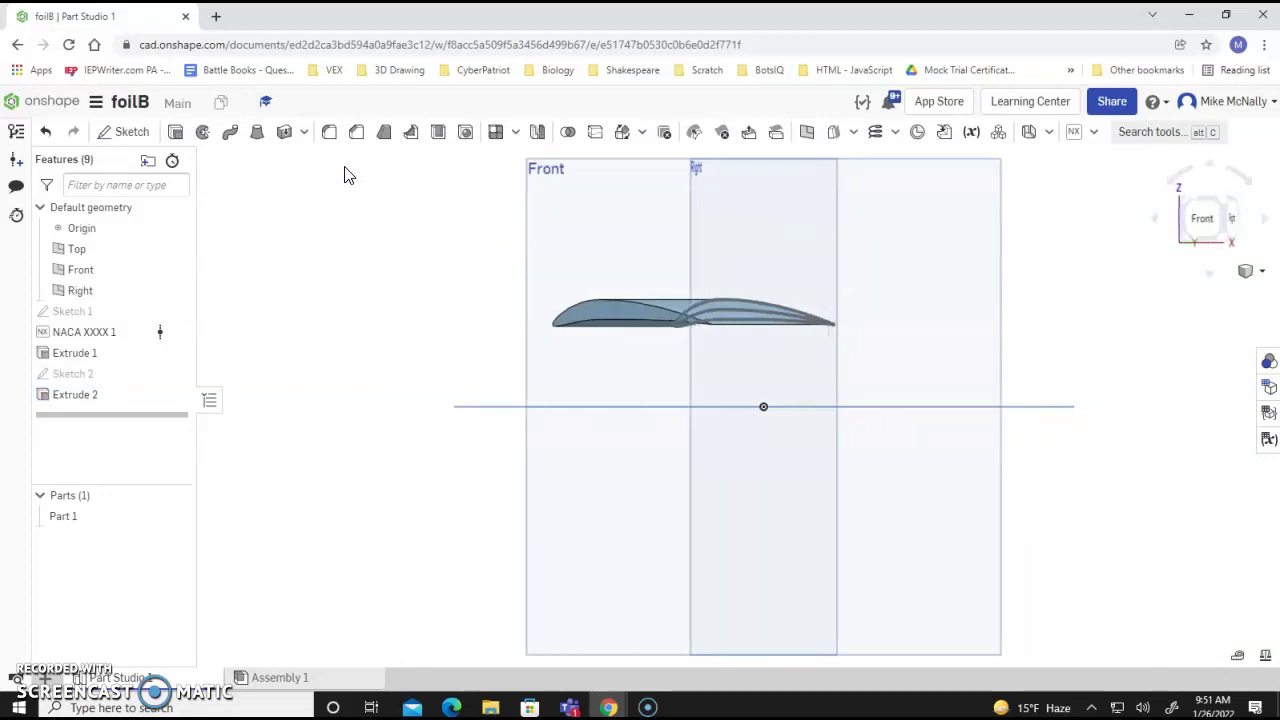
key("Left")
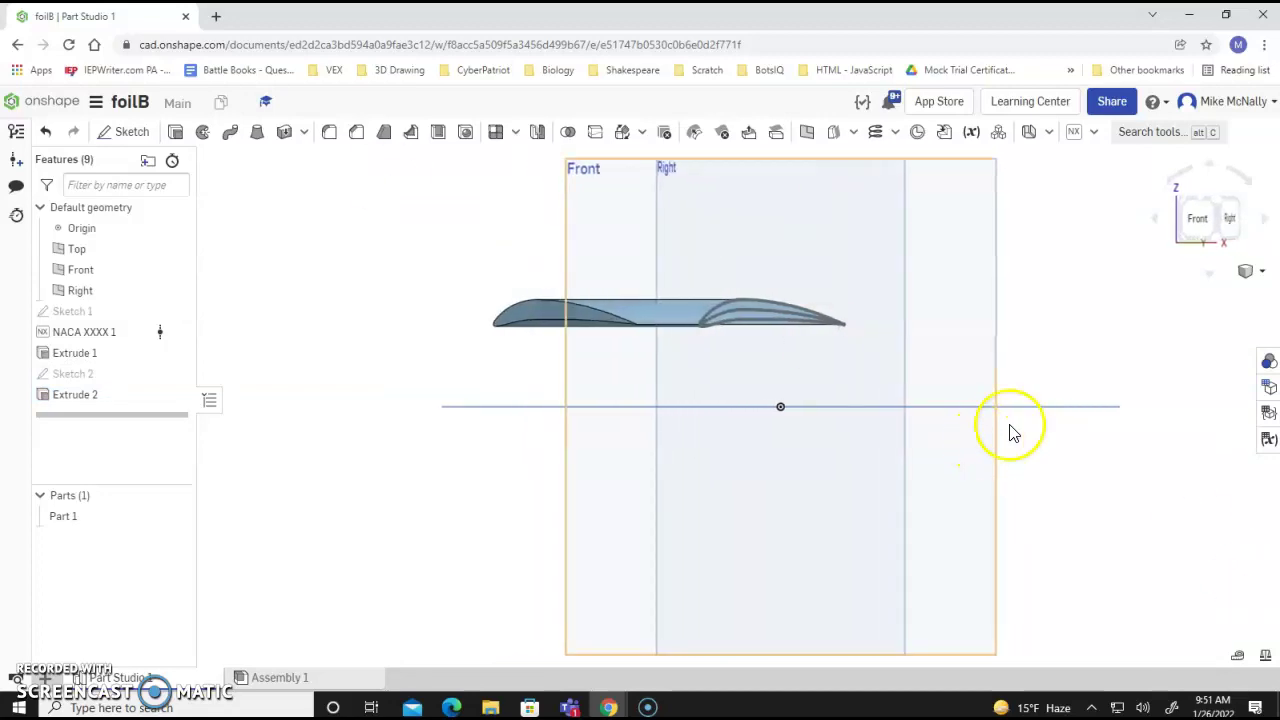